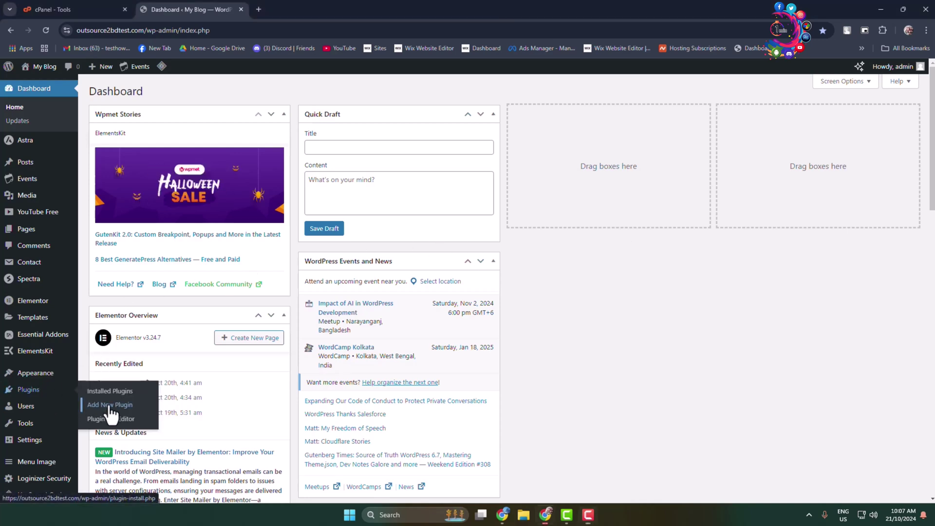
Search 'wpforms' in Add New Plugin, then install and activate WPForms
click(110, 405)
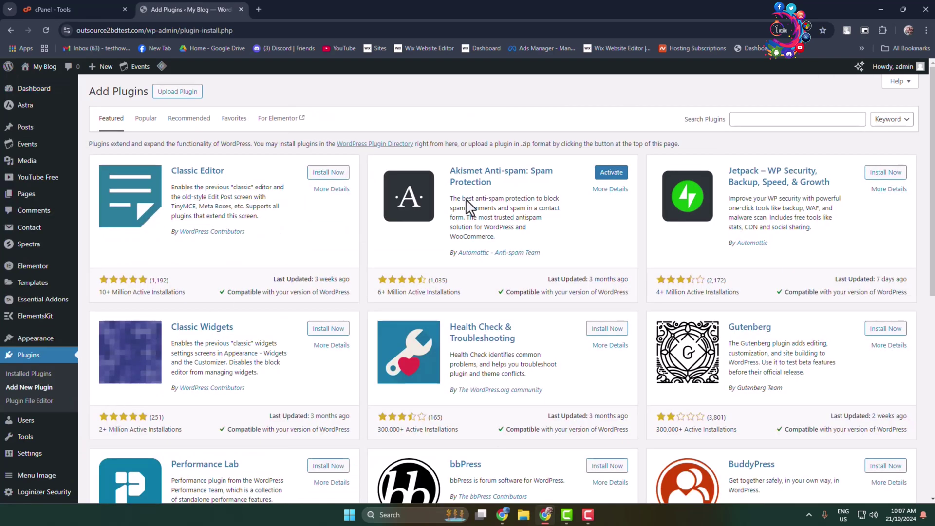
click(741, 121)
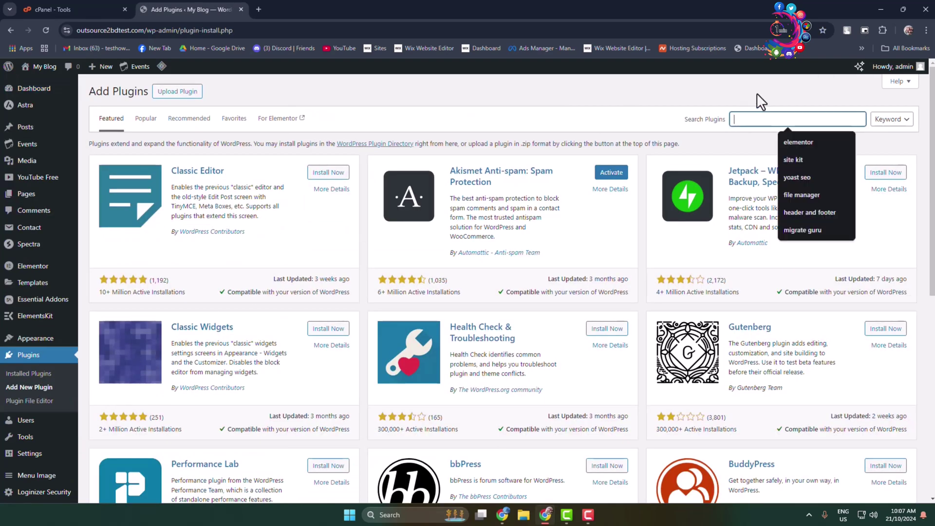
text(wpforms)
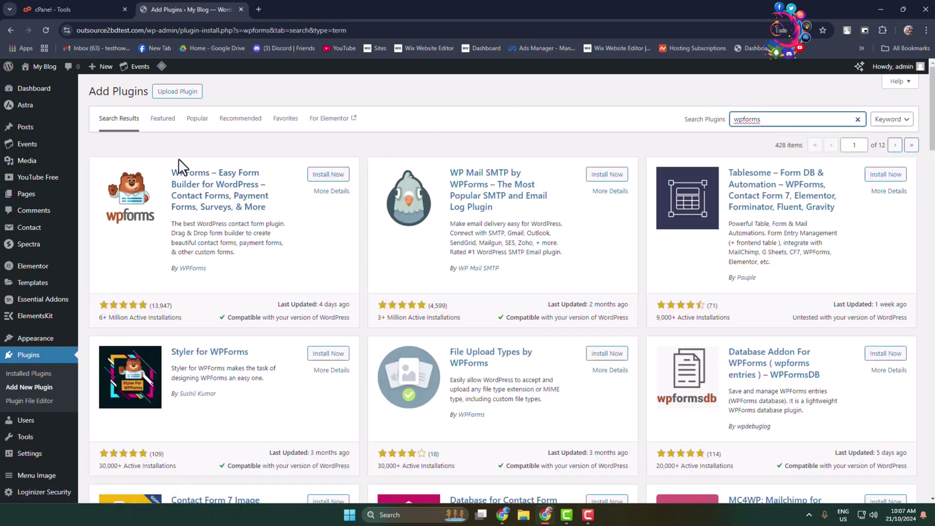
click(328, 173)
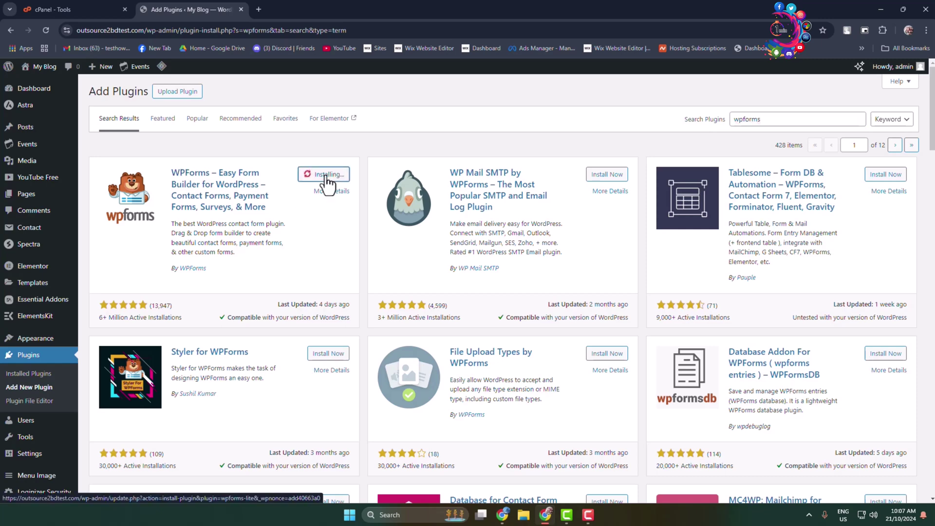
click(333, 174)
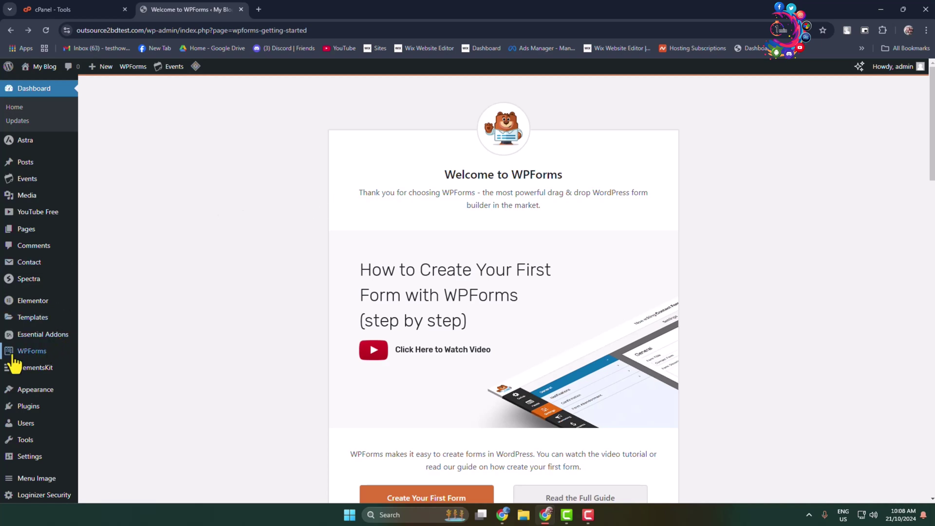
mouse_move(32, 351)
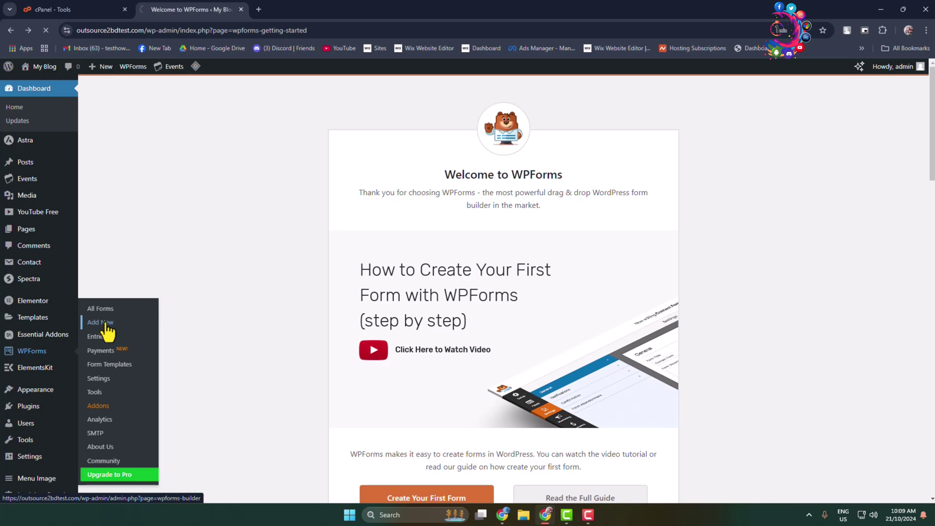
Add a new WPForms form from the Create Blank Form template, dismissing the welcome dialog
click(101, 322)
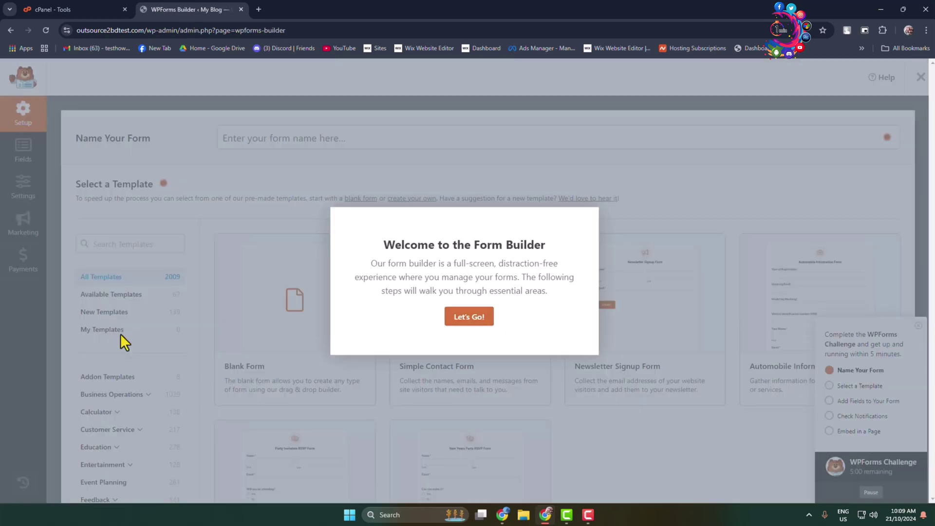
click(460, 319)
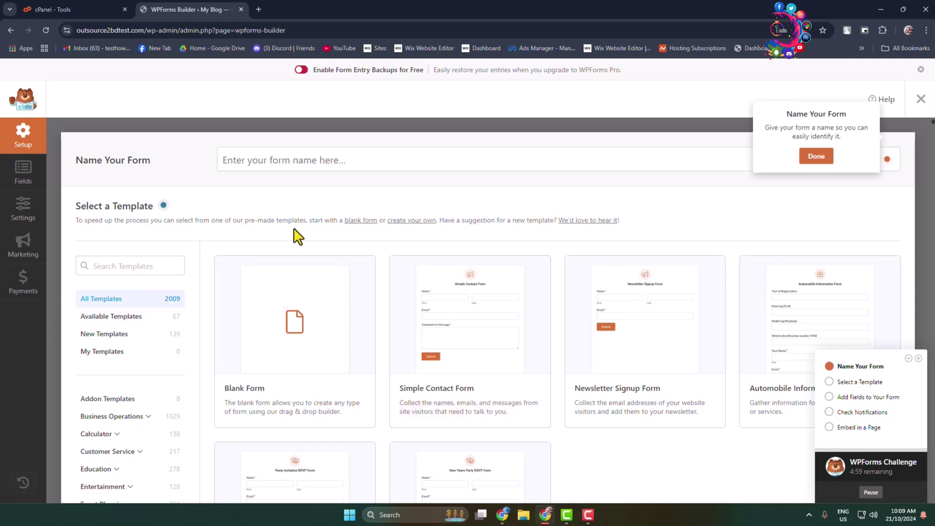
mouse_move(295, 339)
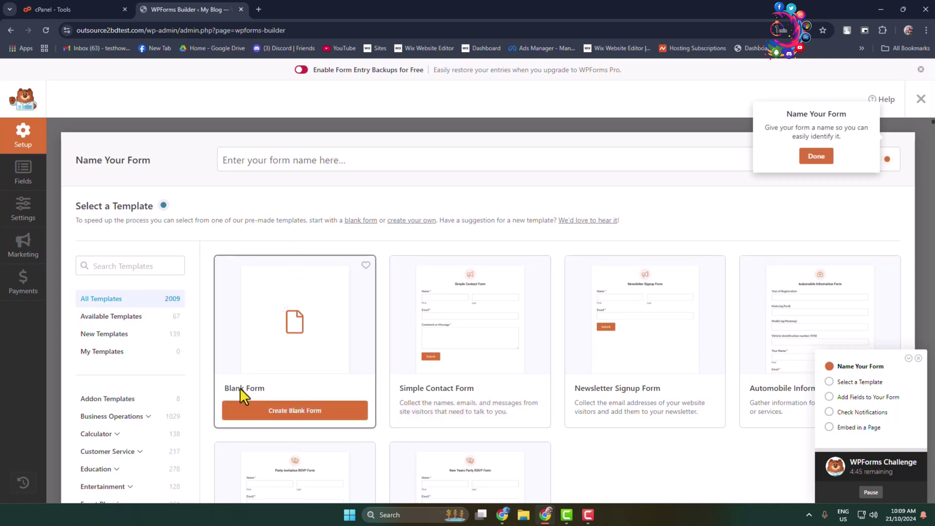
click(295, 411)
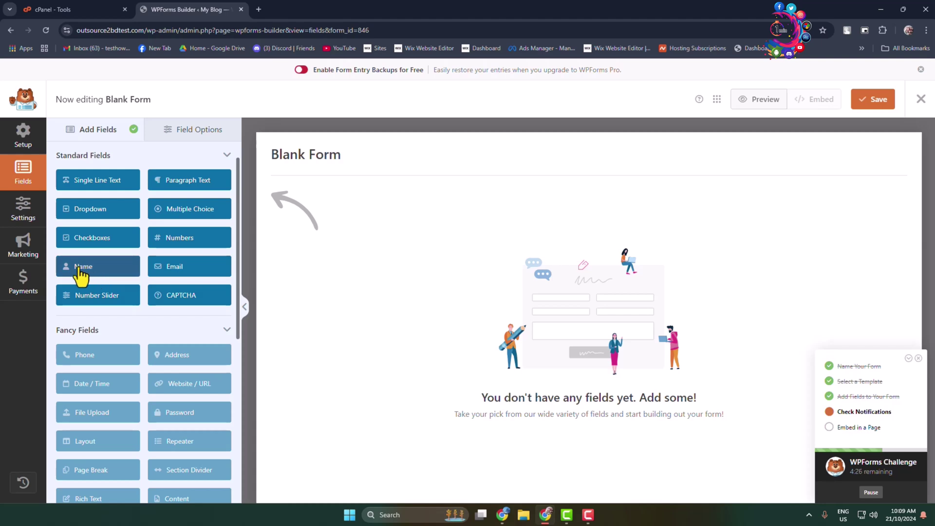
Drag a Name field and an Email field below it onto the blank form canvas
mouse_move(88, 266)
mouse_down()
mouse_move(279, 243)
mouse_move(400, 212)
mouse_up()
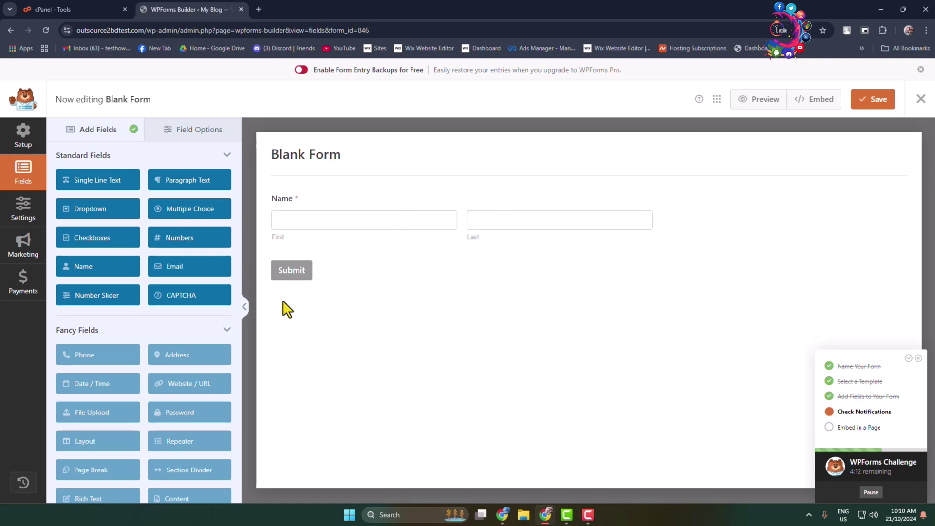
drag(189, 267, 345, 258)
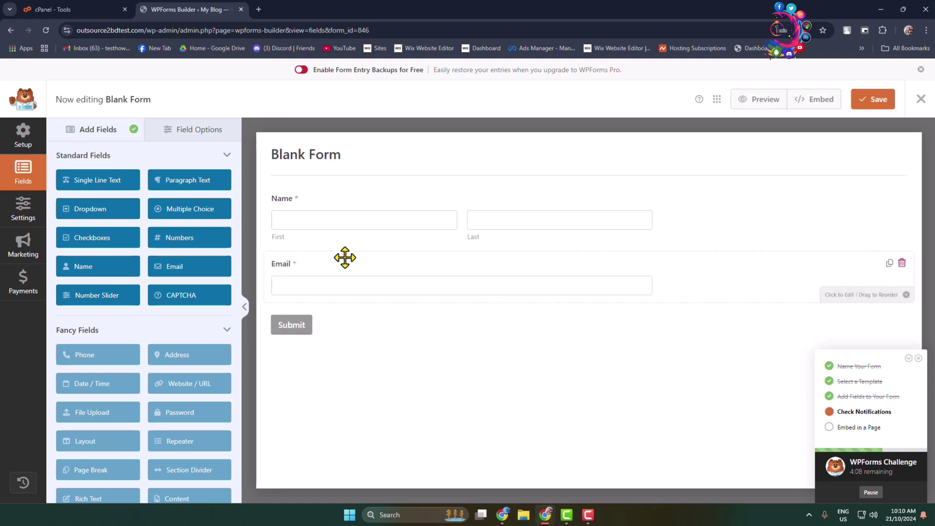
scroll(174, 280, down, 1)
scroll(174, 280, down, 3)
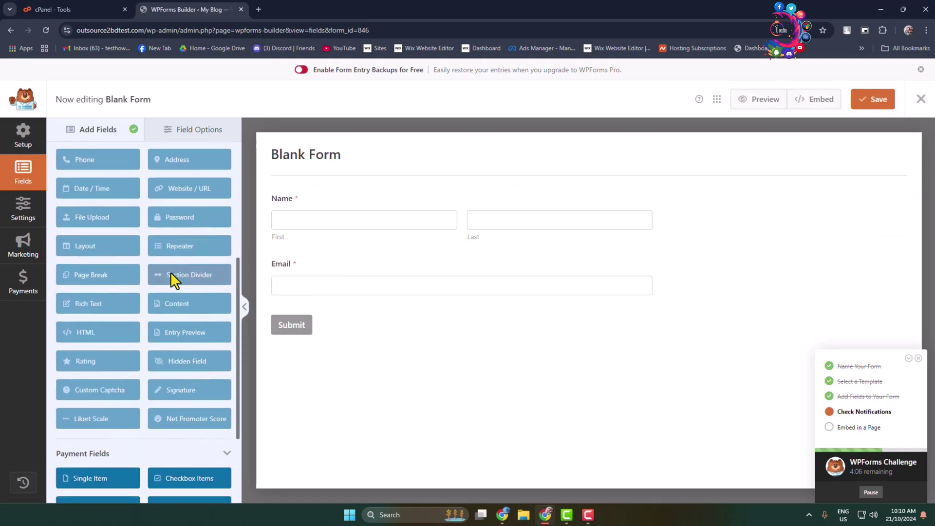
scroll(174, 280, down, 2)
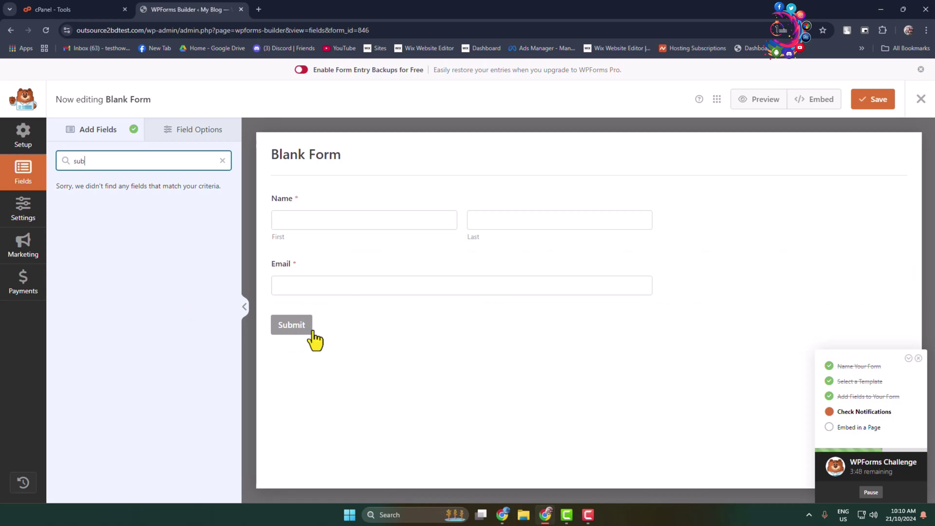
mouse_move(461, 277)
click(291, 212)
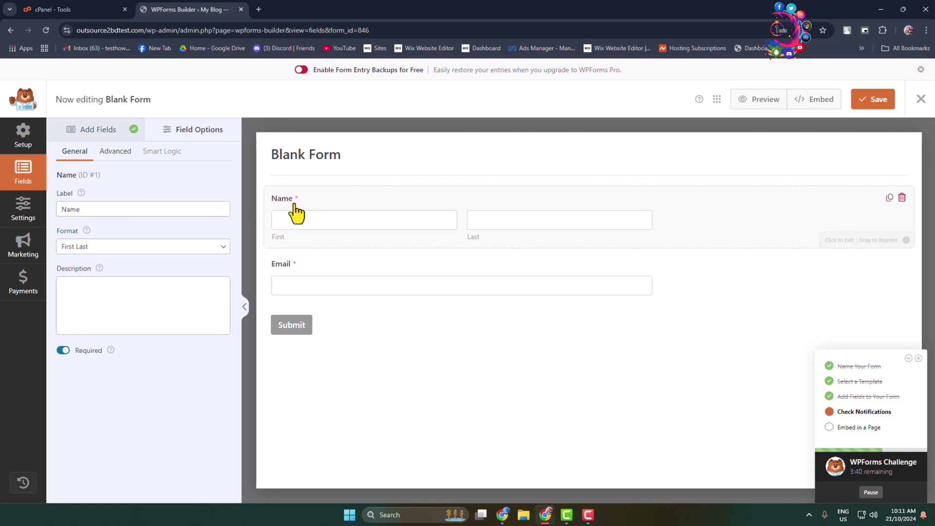
Keep the Name field Medium size and set its First Name placeholder to 'Enter Your Name..'
click(111, 213)
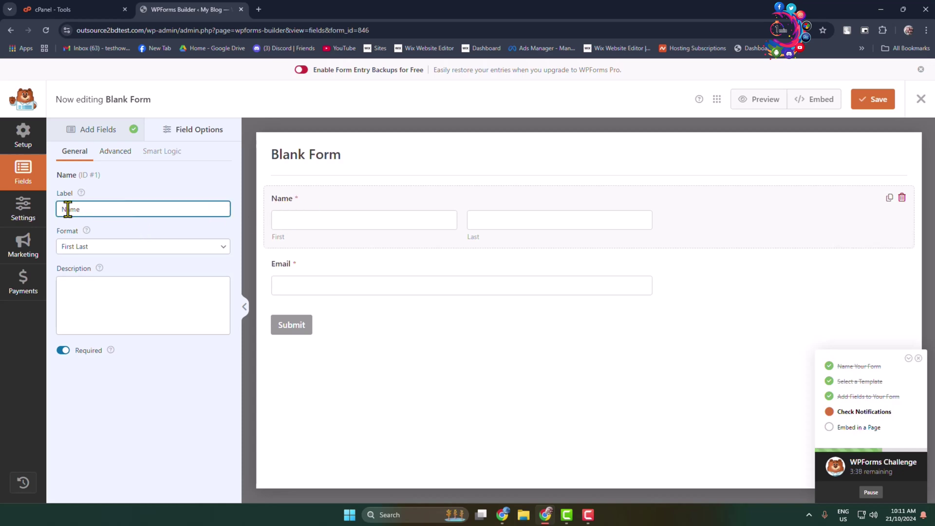
click(211, 248)
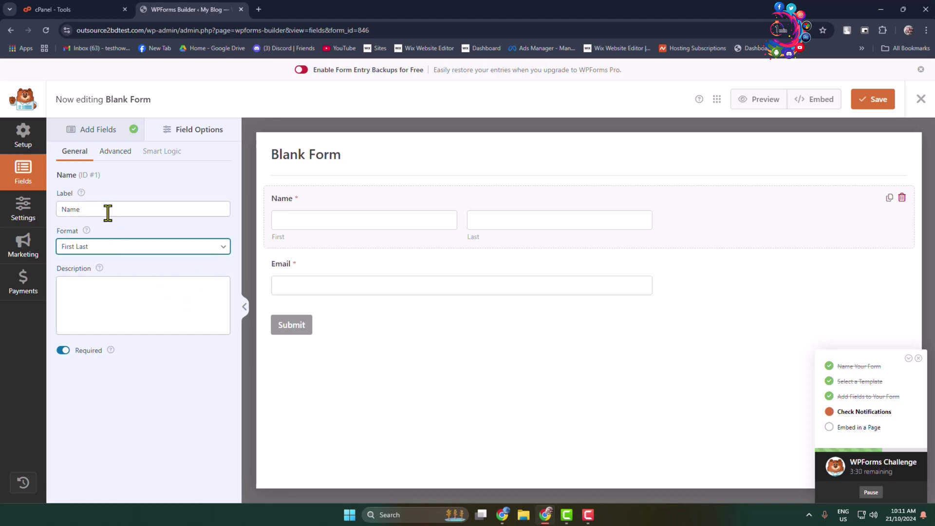
click(114, 151)
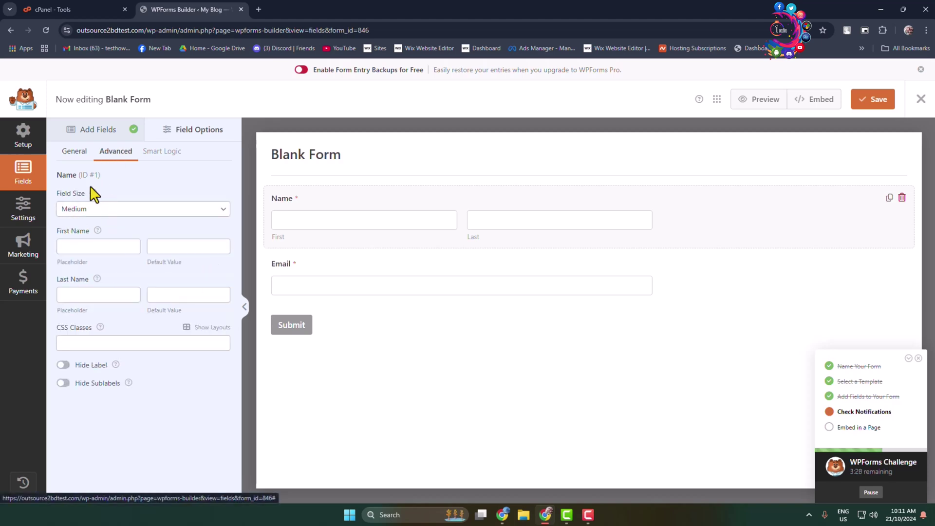
click(198, 210)
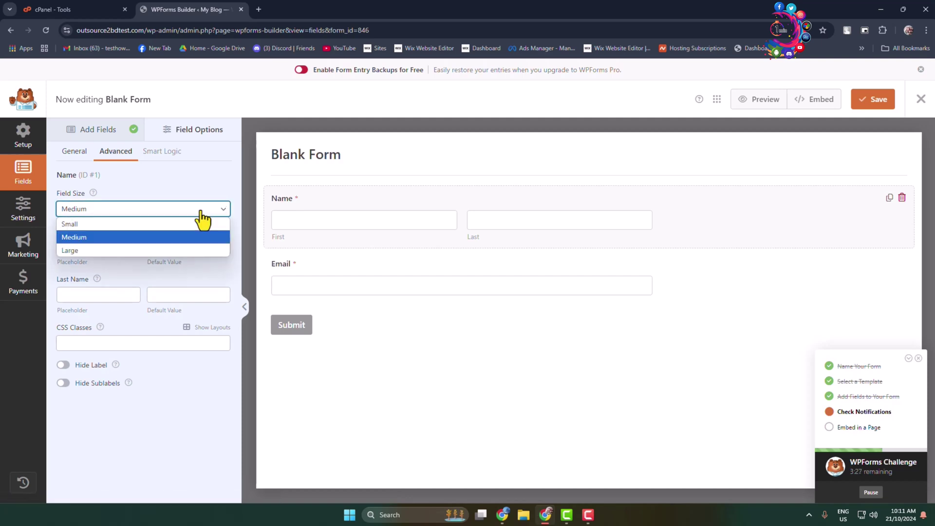
click(103, 228)
click(135, 210)
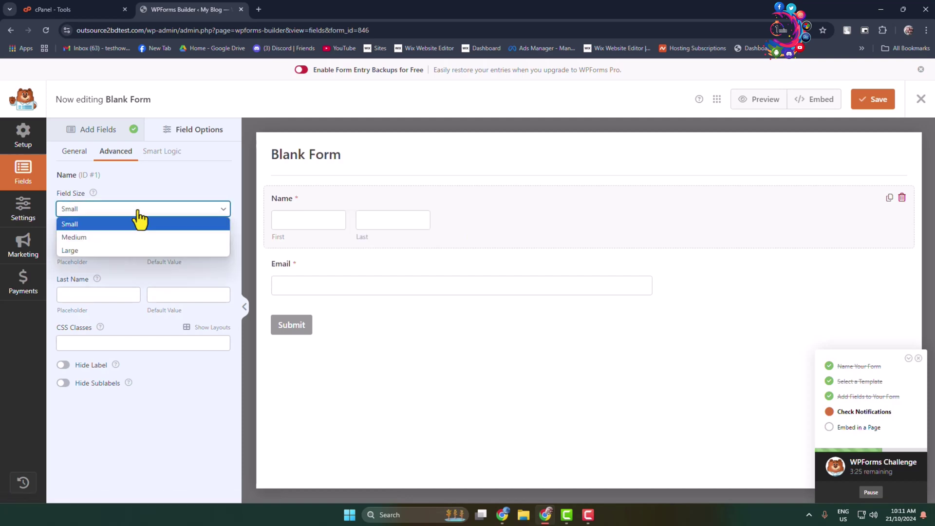
click(88, 243)
click(93, 247)
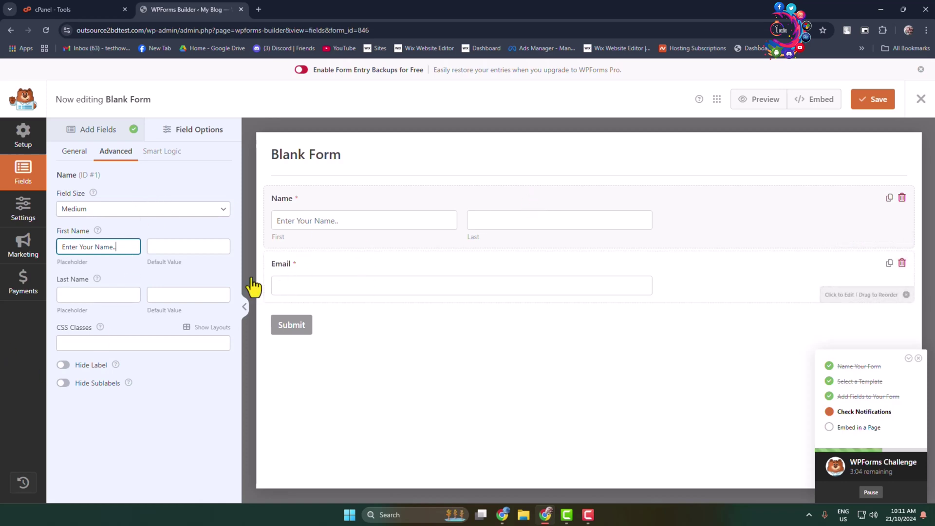
click(74, 150)
click(99, 303)
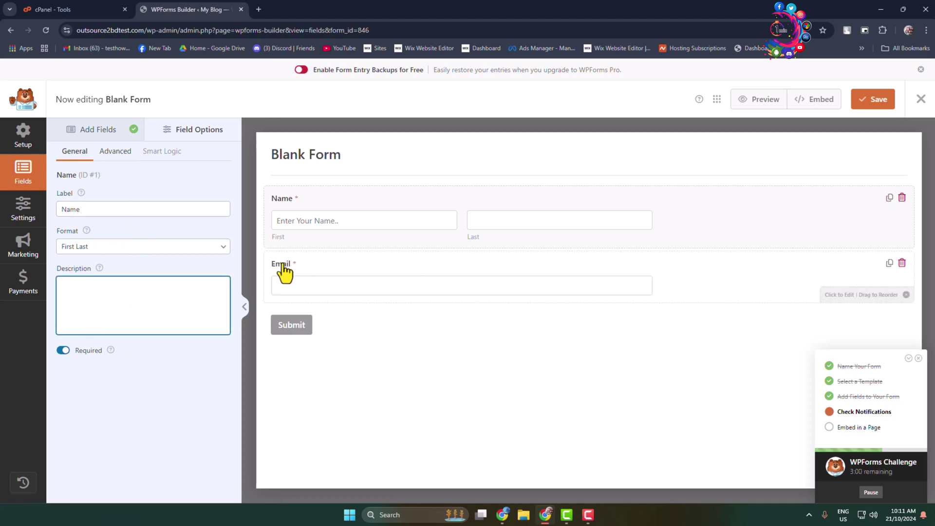
Review the Email field's label and keep the field required
click(298, 269)
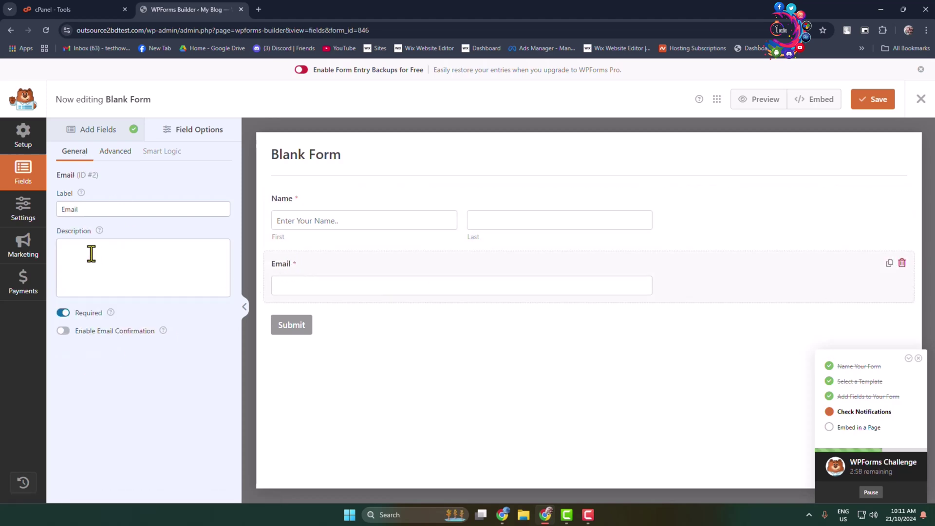
click(72, 210)
double_click(72, 210)
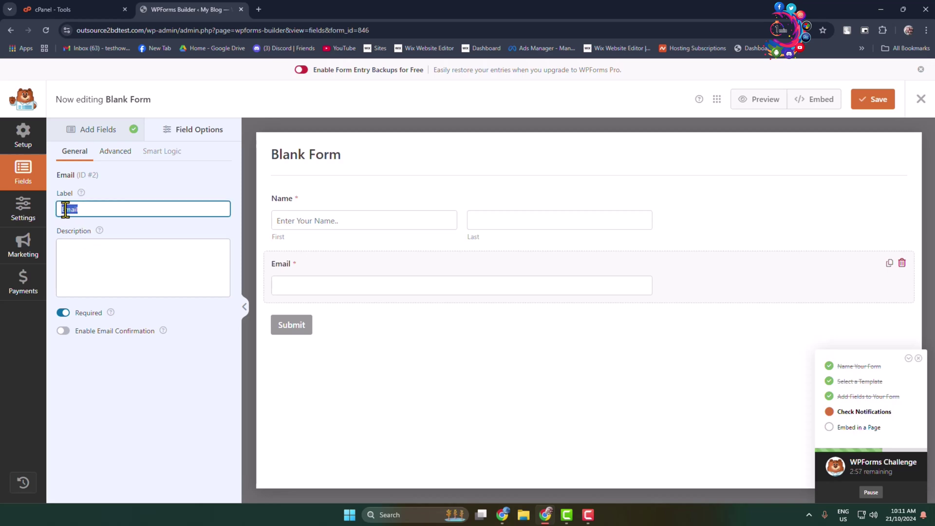
click(96, 209)
drag(124, 211, 59, 210)
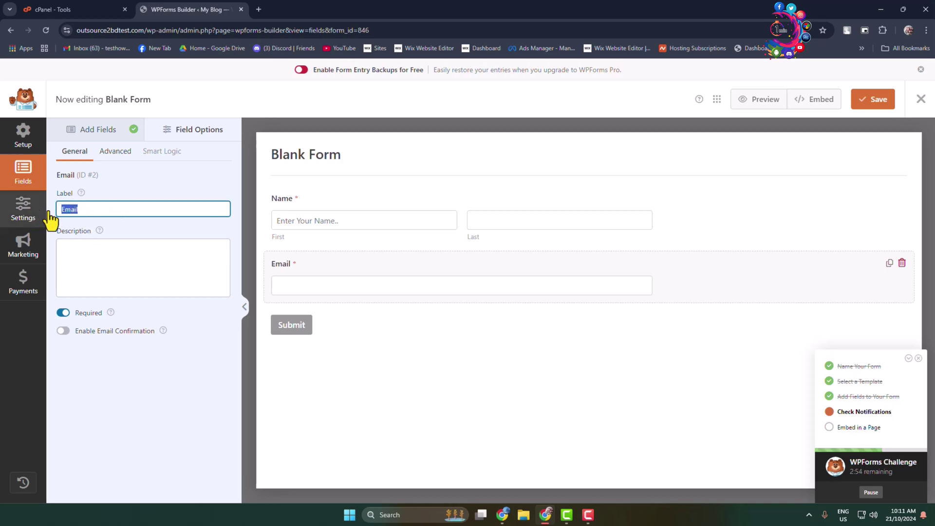
click(64, 313)
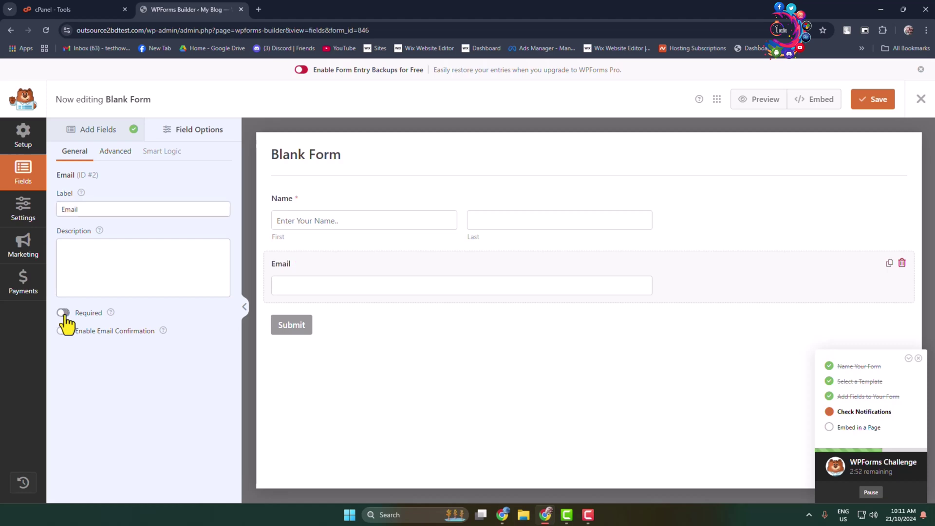
click(63, 313)
click(116, 151)
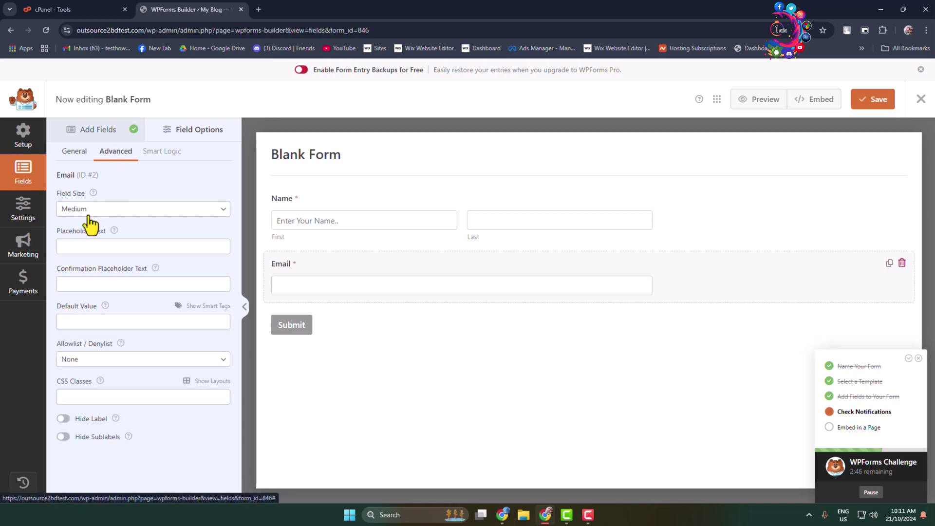
click(93, 246)
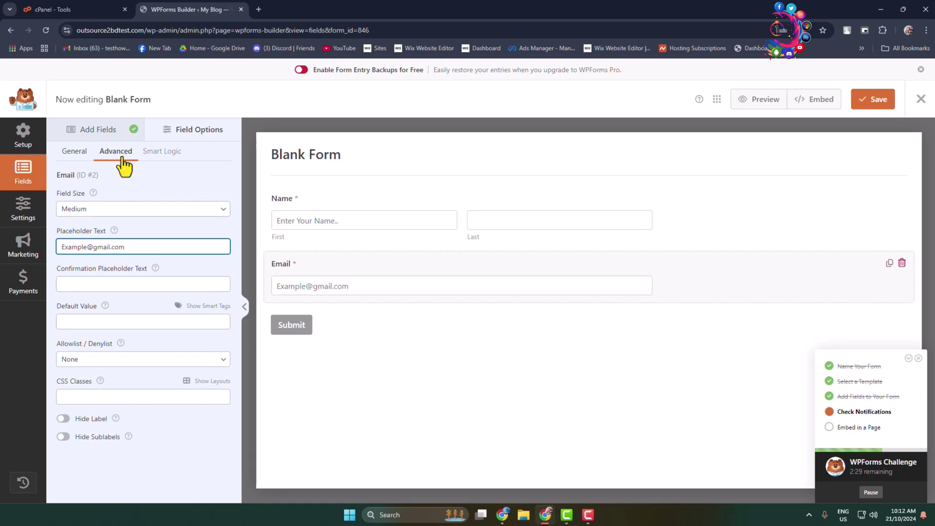
click(179, 135)
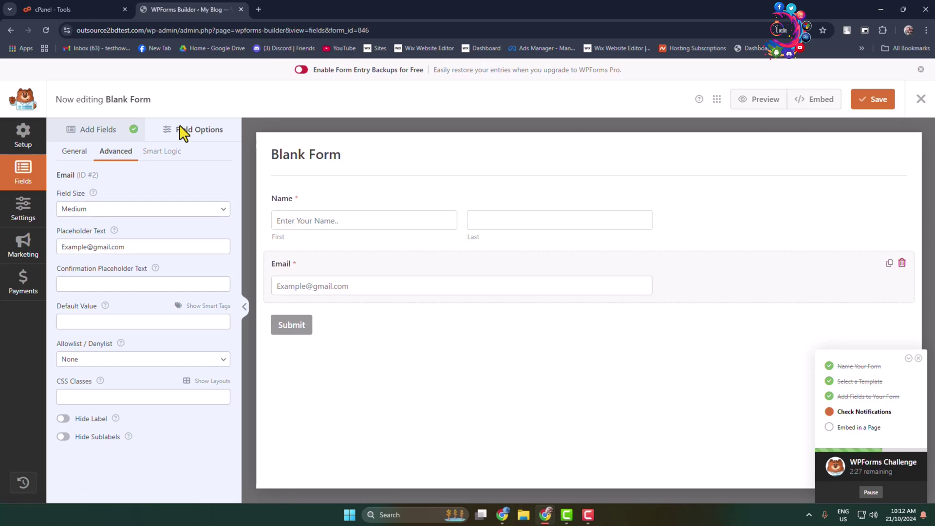
click(91, 130)
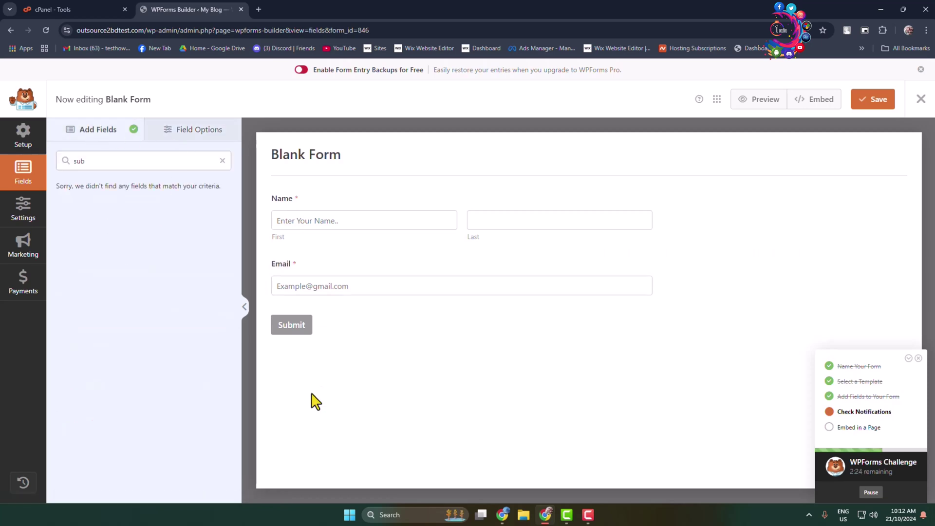
Set the submit button text to Subscribe and its processing text to Subscribing..
click(293, 329)
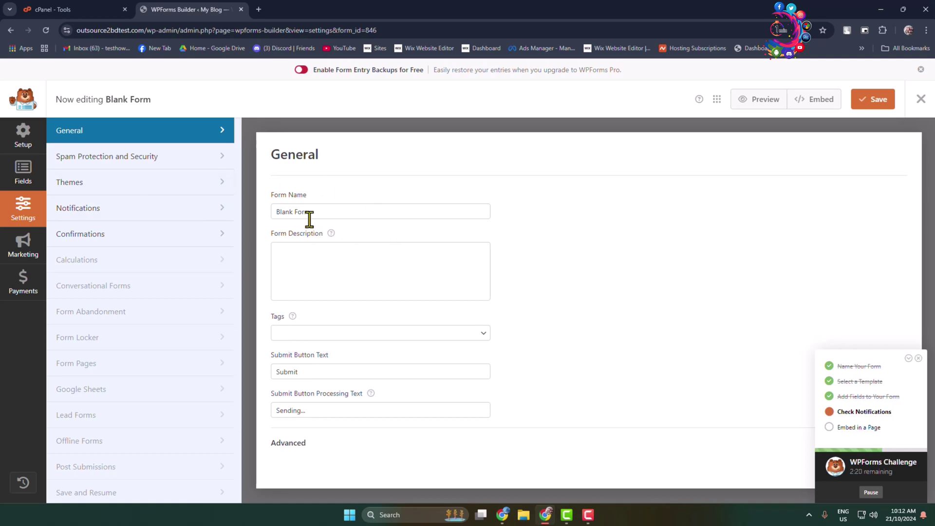
click(331, 273)
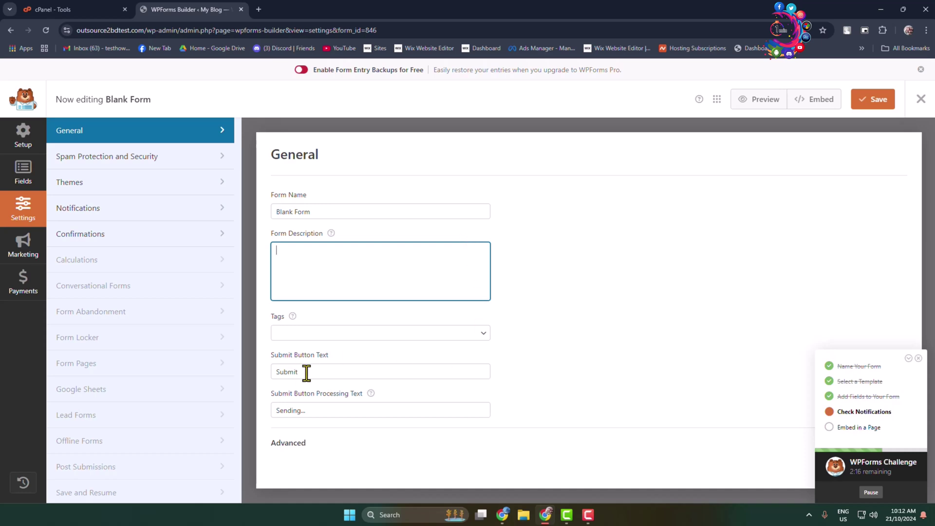
double_click(335, 372)
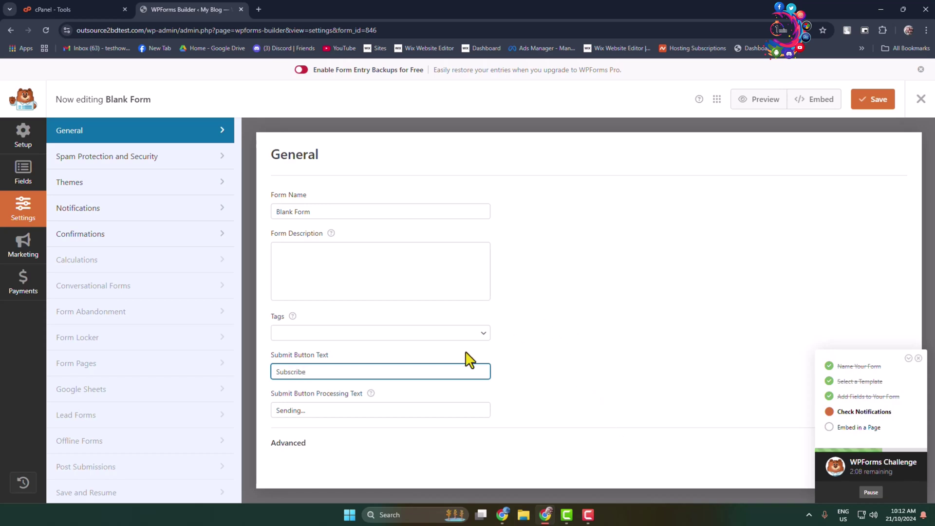
click(322, 410)
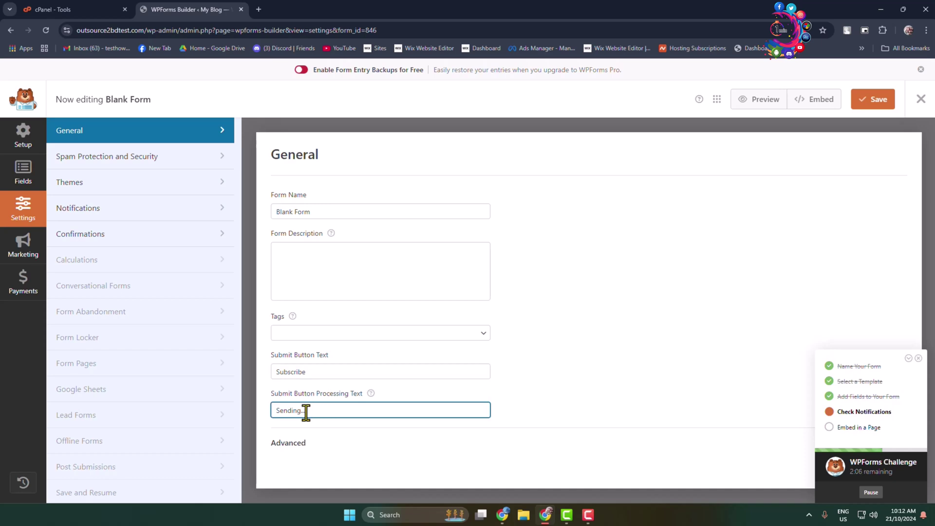
drag(299, 410, 269, 413)
text(S)
click(162, 182)
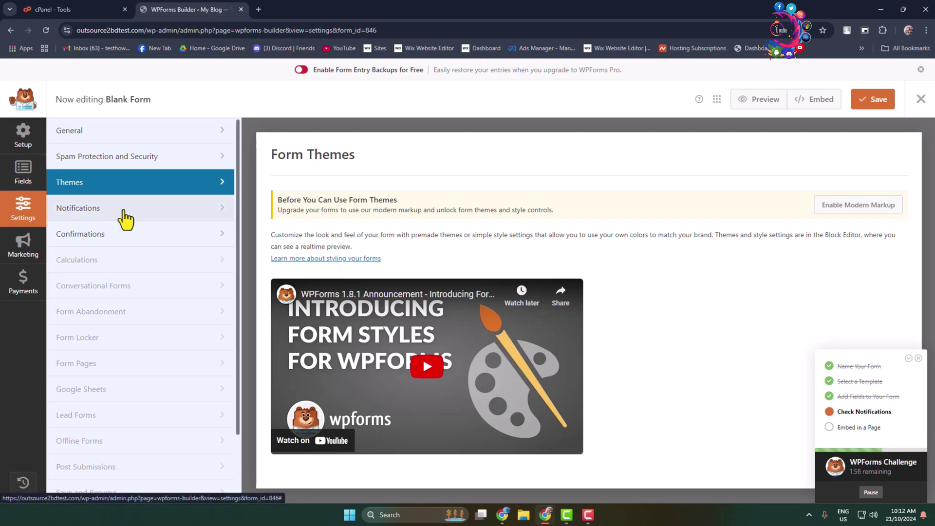
Replace {admin_email} in the notification's Send To Email Address with the Gmail address
click(126, 217)
scroll(497, 278, down, 3)
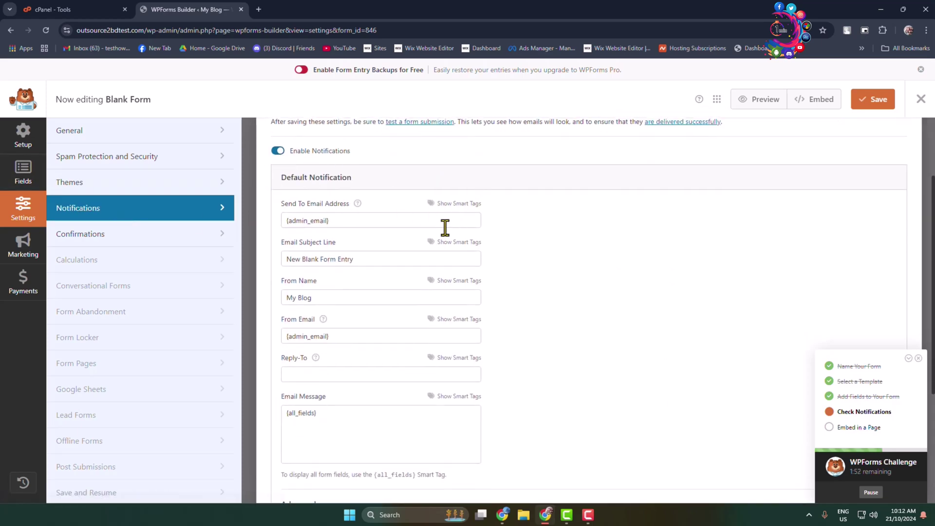
click(348, 220)
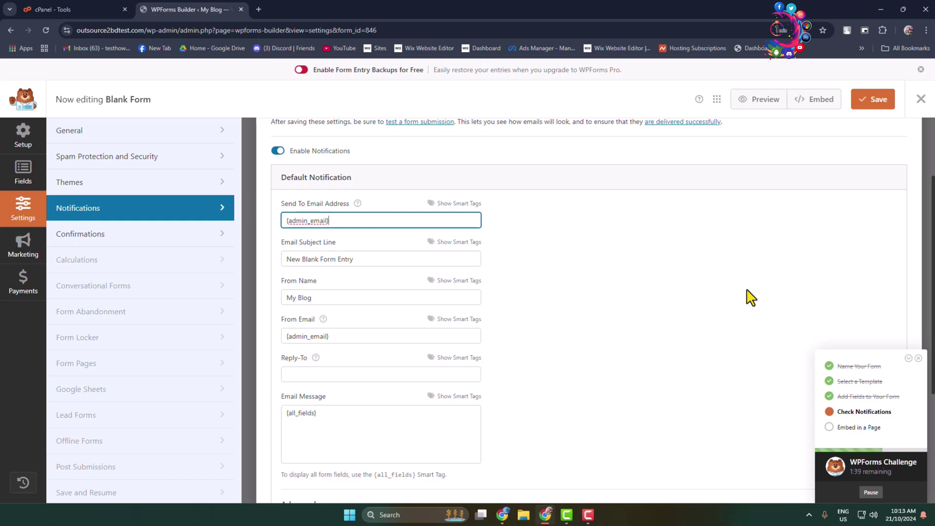
drag(343, 220, 156, 217)
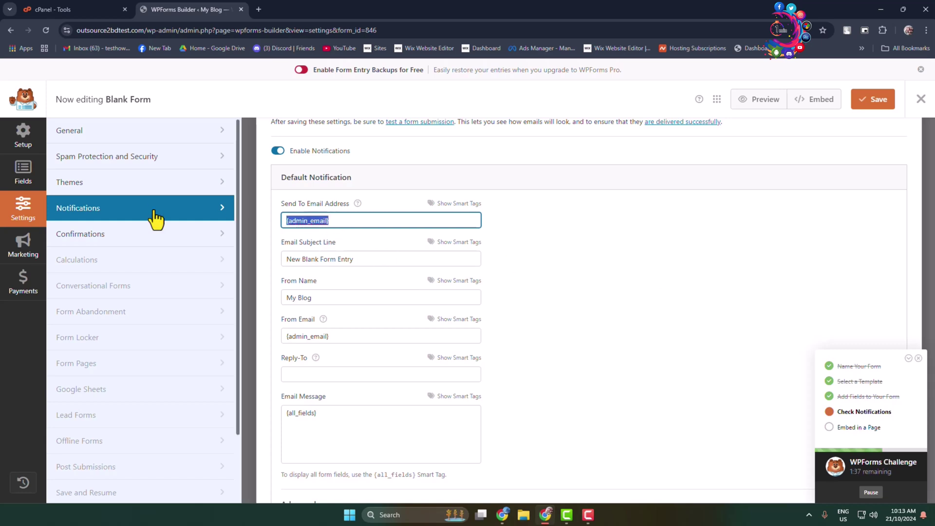
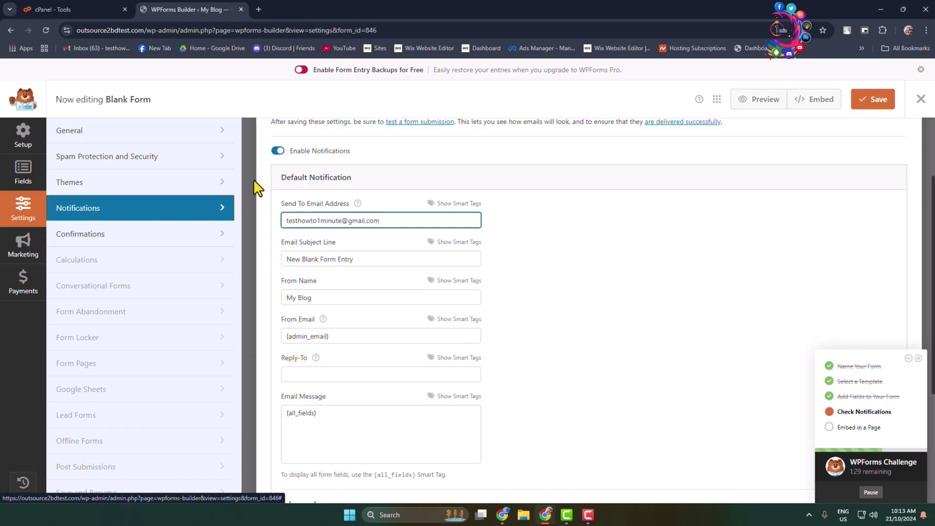
drag(393, 221, 311, 221)
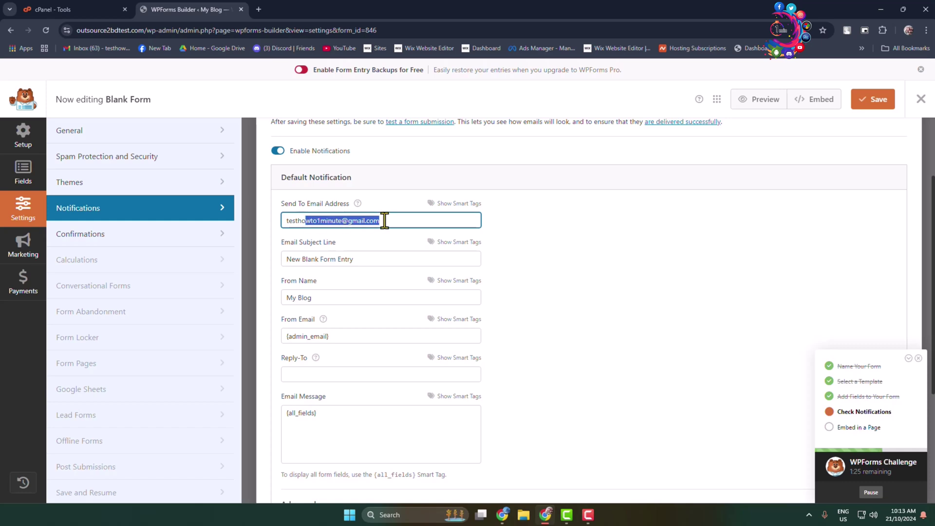
drag(384, 221, 284, 221)
click(636, 270)
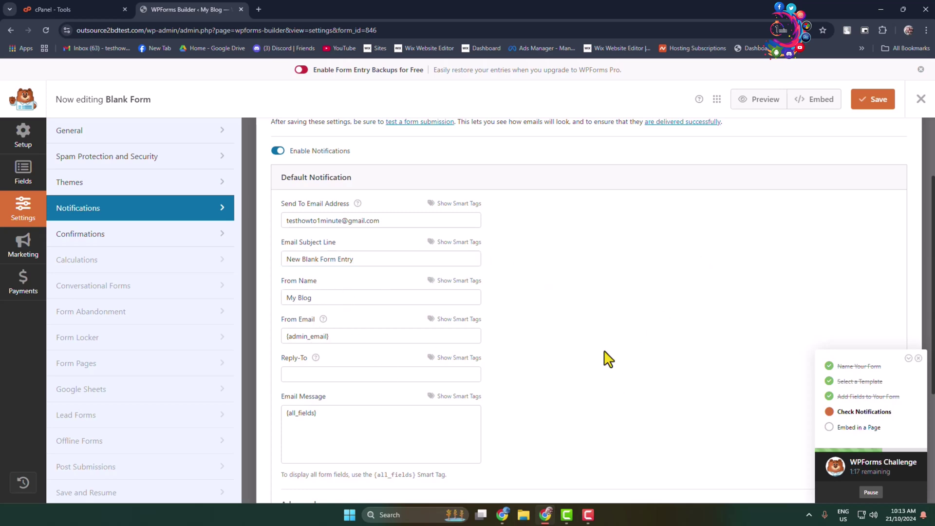
scroll(365, 329, down, 2)
scroll(500, 350, up, 2)
Keep Message as the confirmation type in the Confirmations settings
click(137, 238)
click(372, 253)
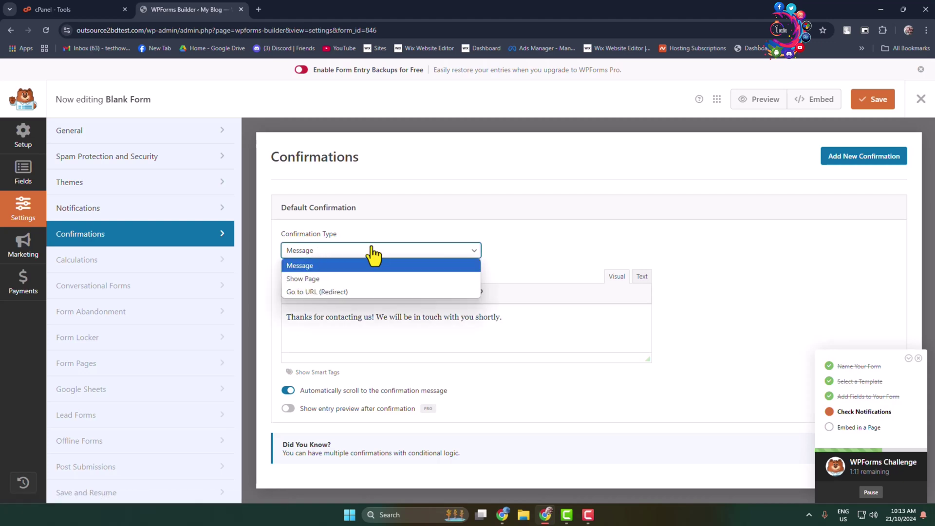
click(344, 254)
click(365, 251)
click(344, 252)
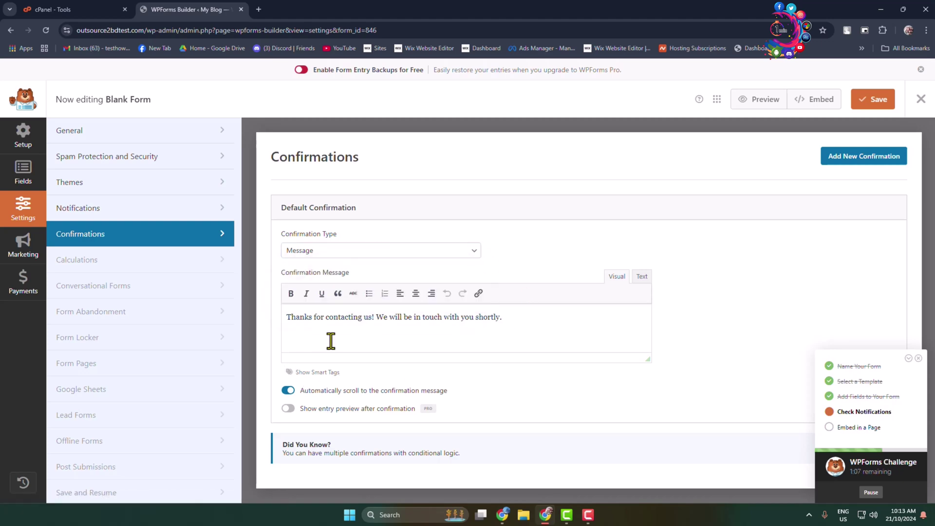
Change 'contacting' to 'subscribing' in the confirmation message and save the form
drag(511, 317, 282, 317)
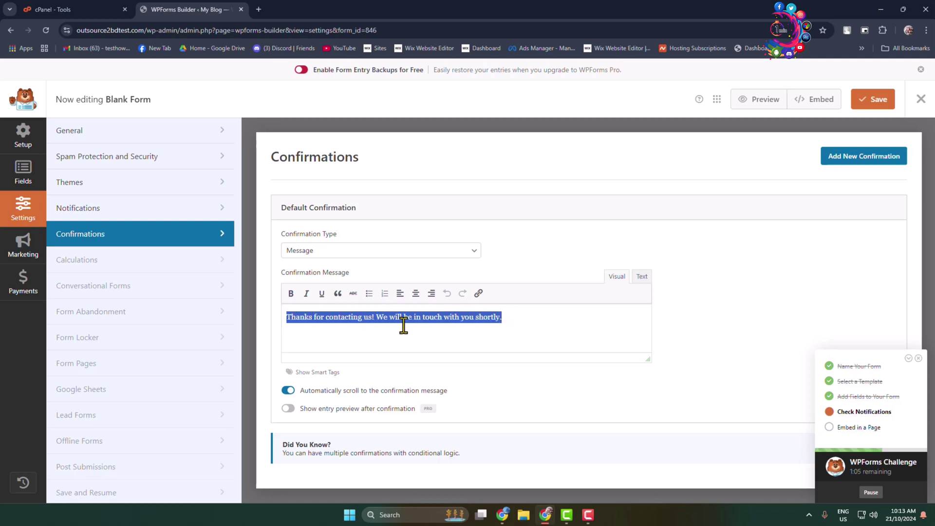
click(404, 319)
double_click(341, 317)
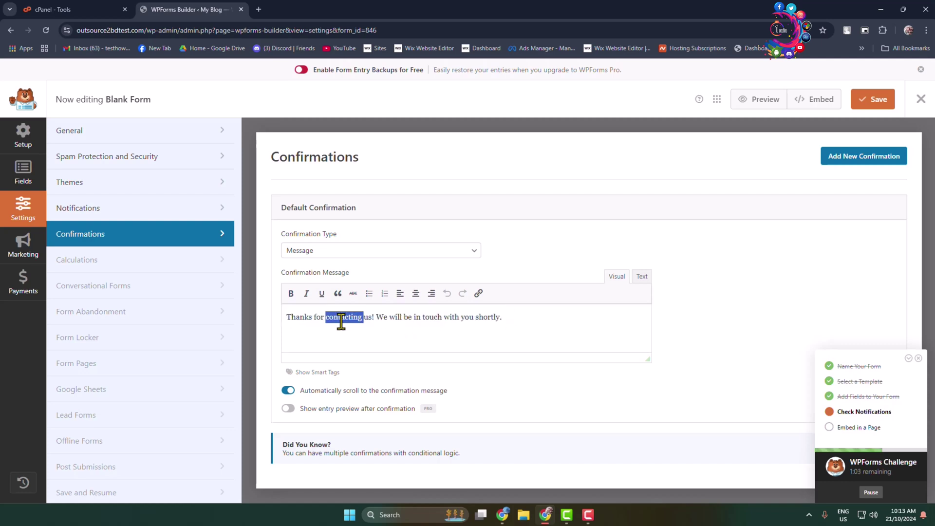
text(subscri)
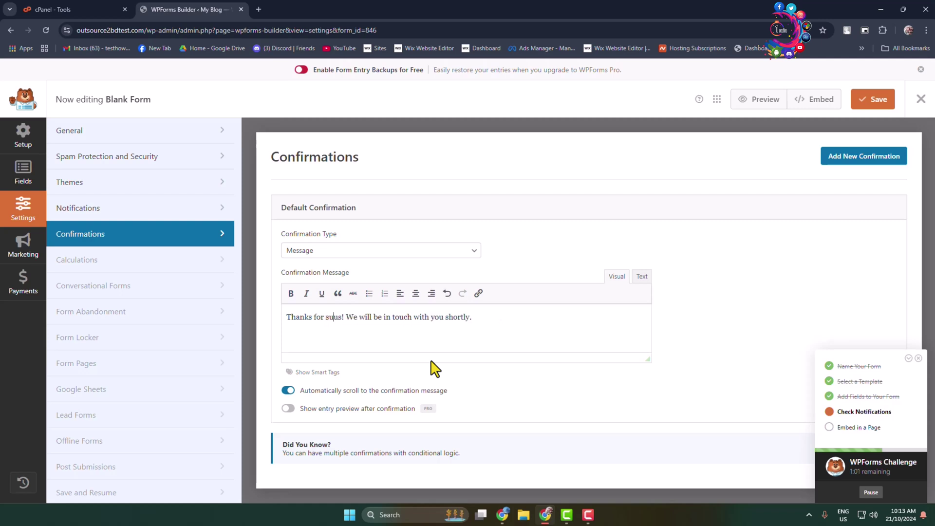
text(bing)
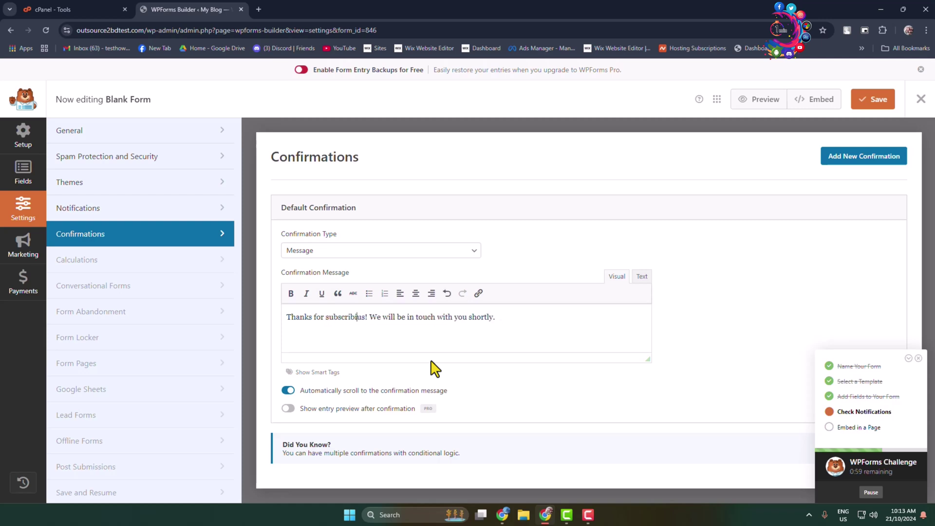
text( t)
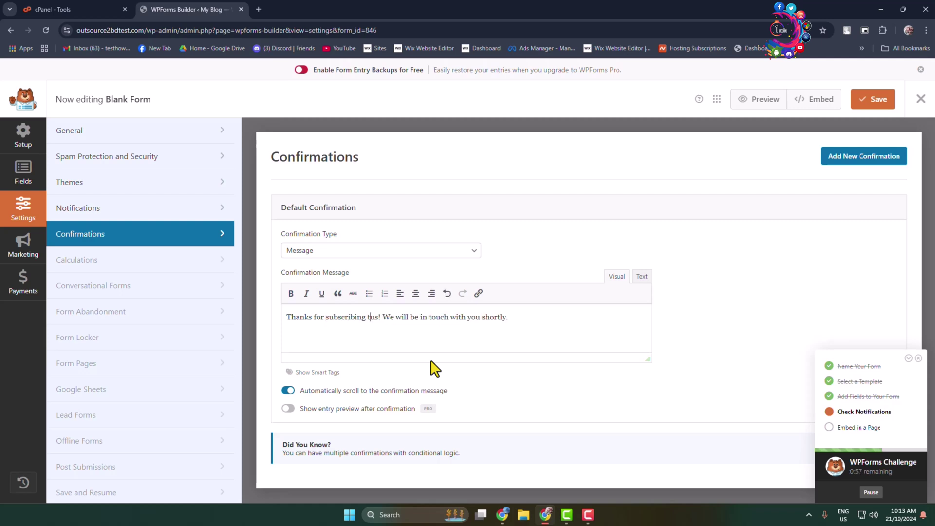
key(BackSpace)
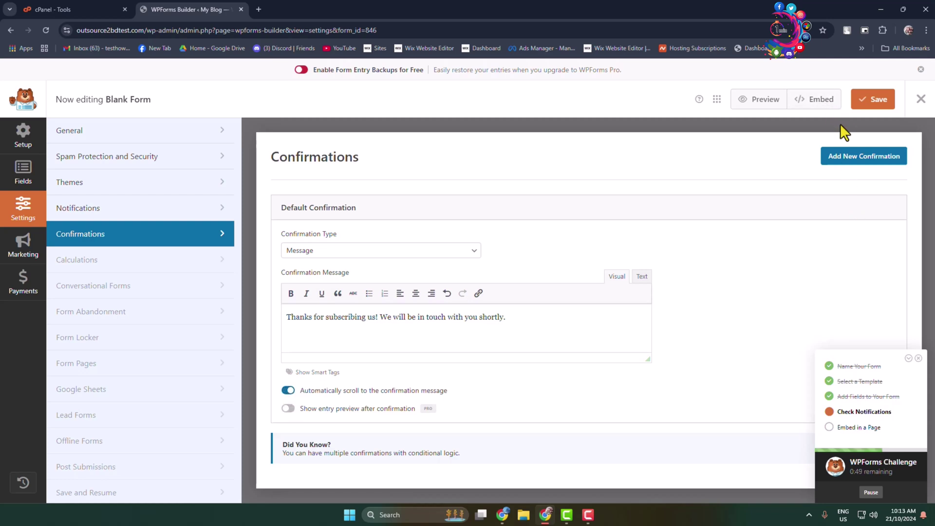
click(877, 102)
Copy the form's shortcode from the Forms Overview and go to the site's Pages list
click(921, 99)
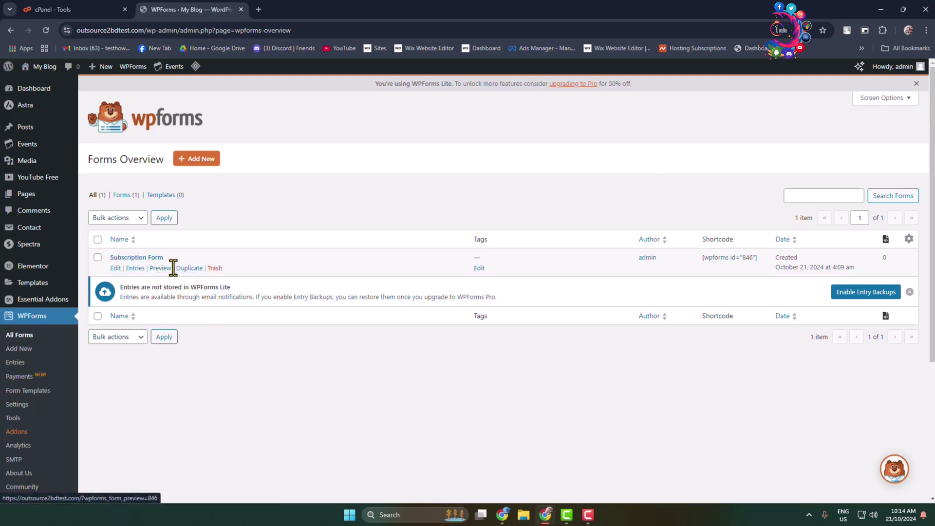
drag(758, 257, 703, 257)
right_click(726, 257)
click(739, 268)
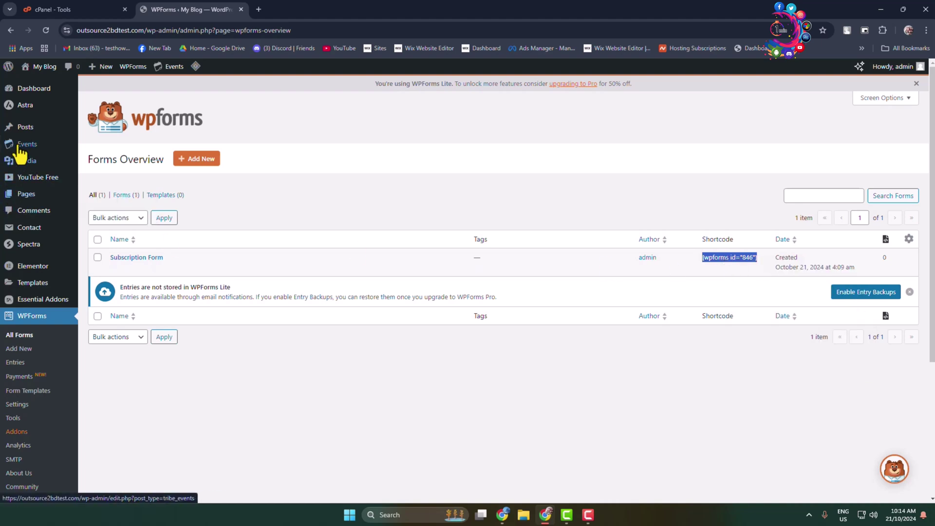
click(27, 193)
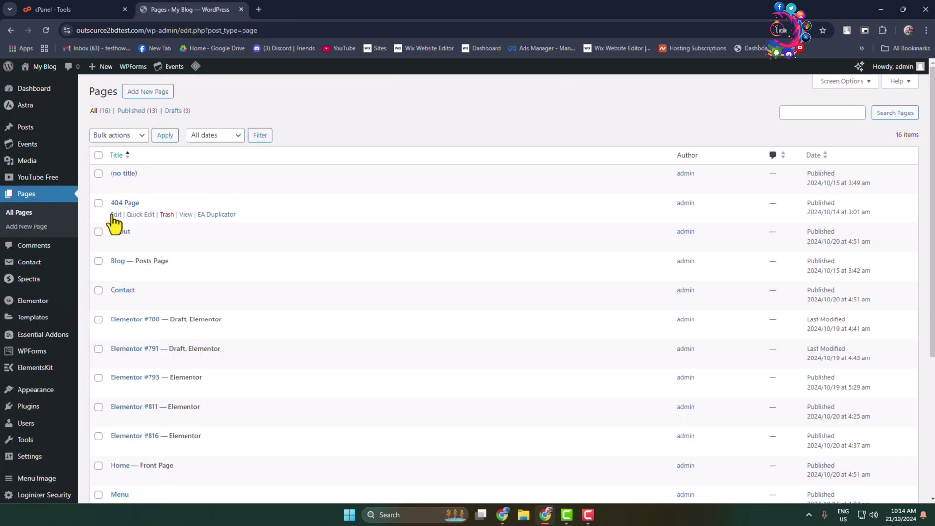
Add a Shortcode block with [wpforms id="846"] below the calculator code and save the page
mouse_move(123, 173)
click(115, 184)
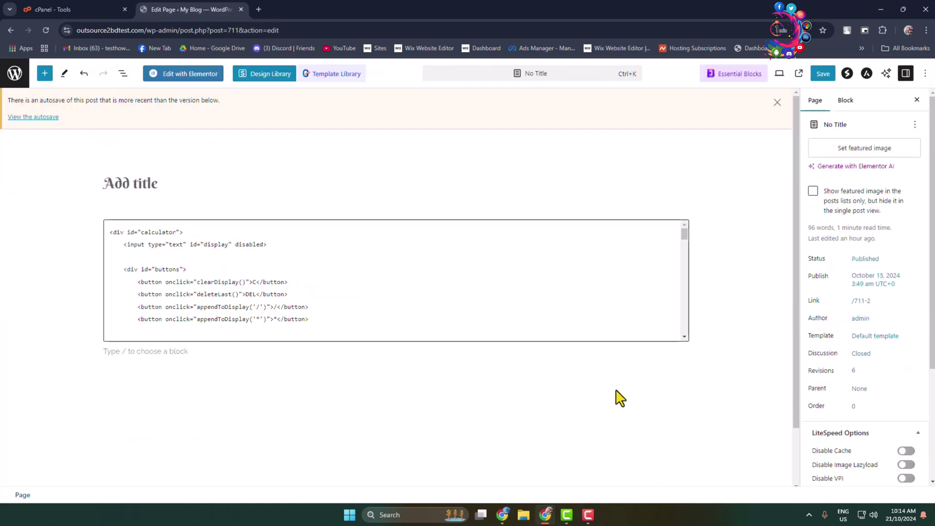
click(303, 351)
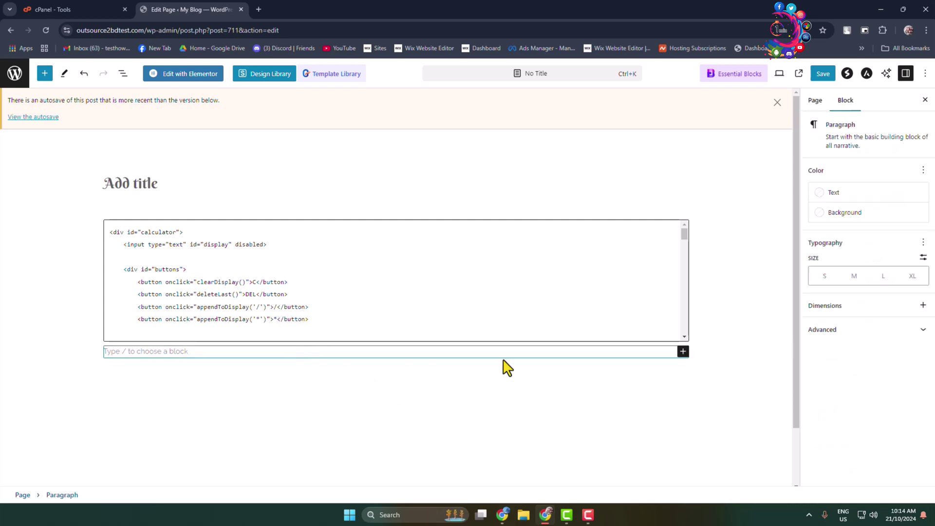
click(682, 353)
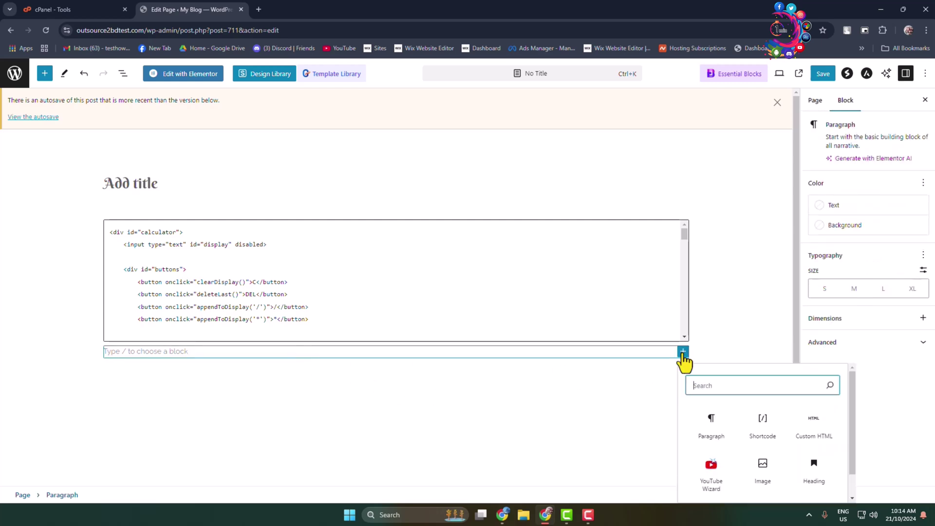
click(762, 426)
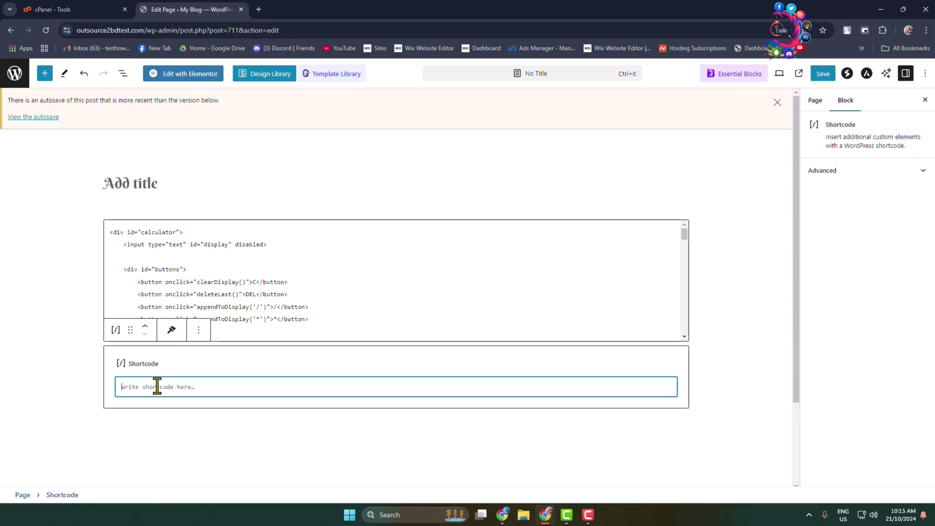
key(ctrl+v)
click(823, 73)
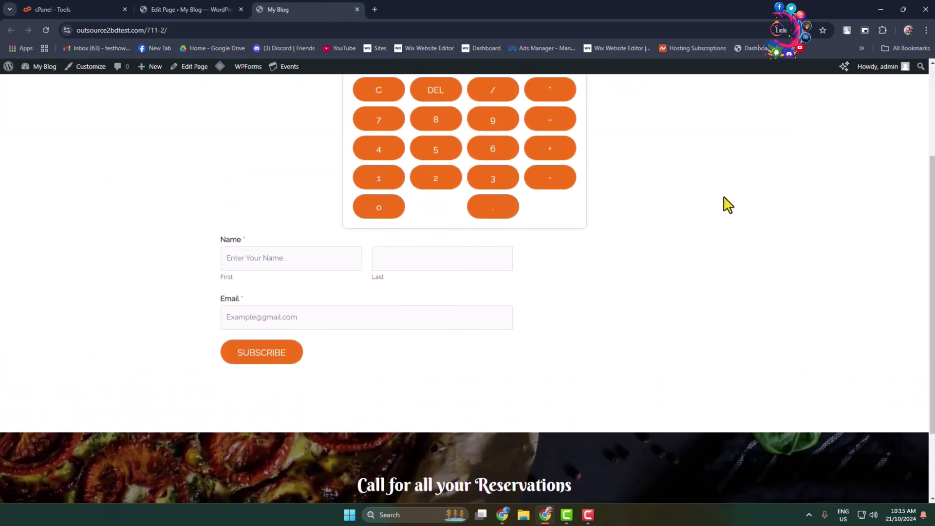
Try the form's first name, last name and email fields, then copy the page URL
click(268, 258)
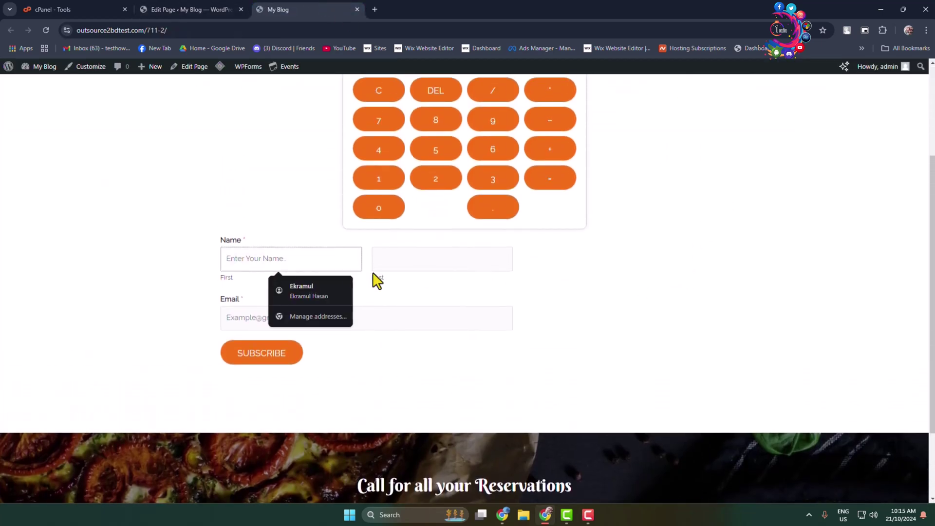
click(418, 257)
click(267, 320)
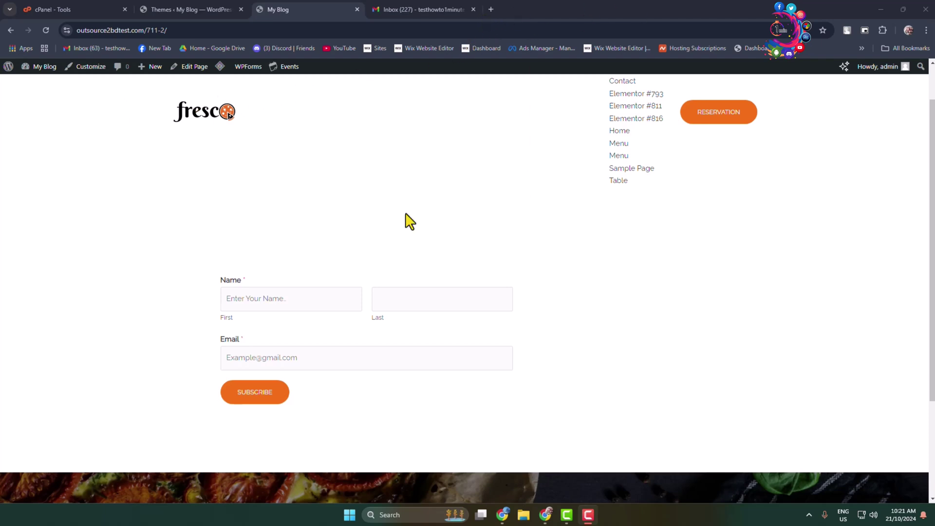
click(168, 31)
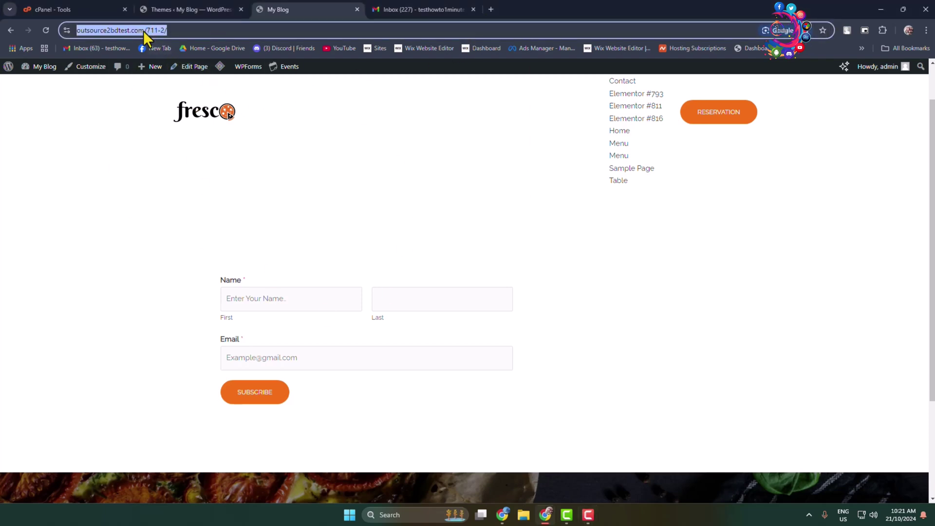
Load the form page URL in a new Incognito window
click(926, 30)
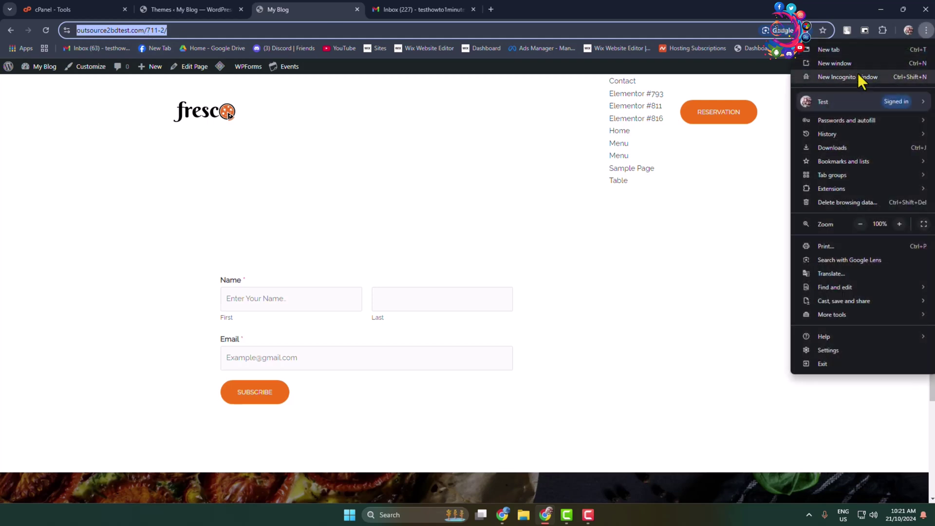
click(857, 73)
key(ctrl+v)
key(Return)
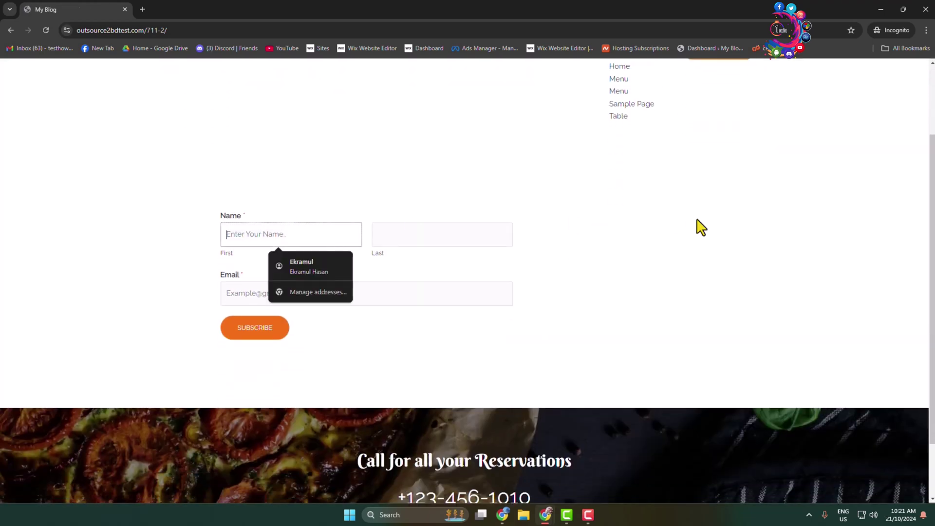
text(Jo)
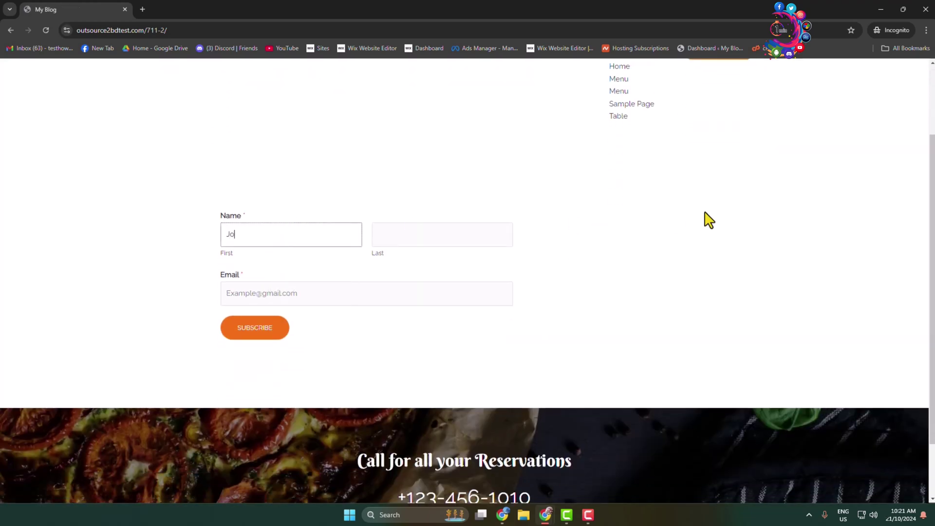
text(hn)
Fill in a first name, last name and email and submit the subscription form
key(Tab)
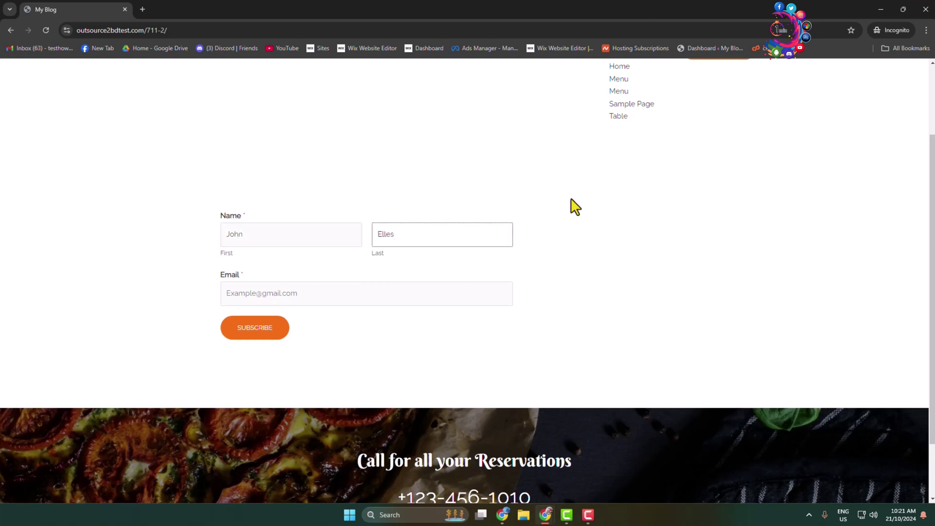
click(285, 294)
text(test@gmail.com)
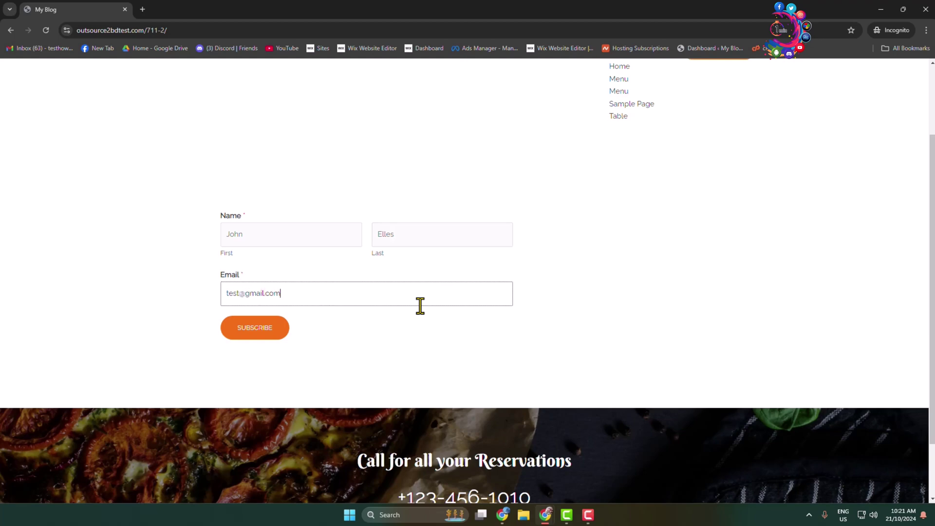
click(257, 329)
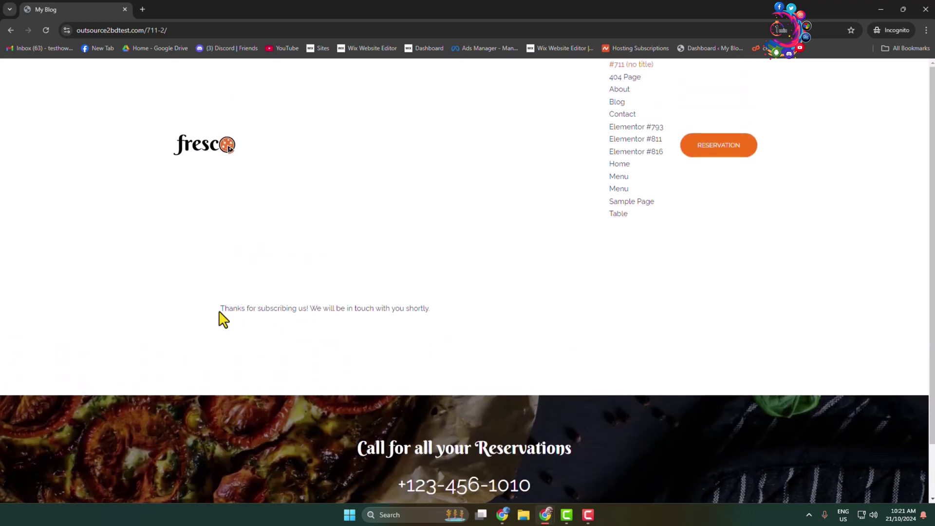
Check the thank-you confirmation message, then close the Incognito window
drag(221, 309, 419, 309)
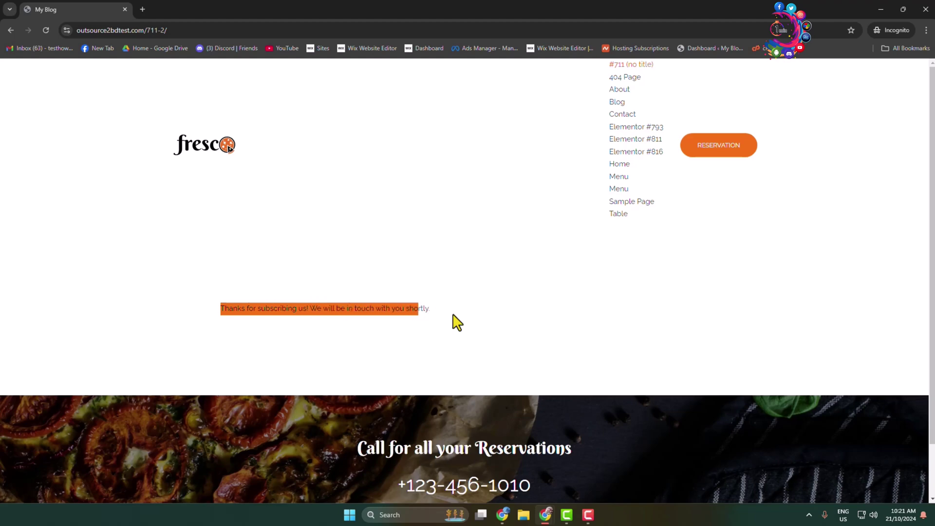
click(387, 322)
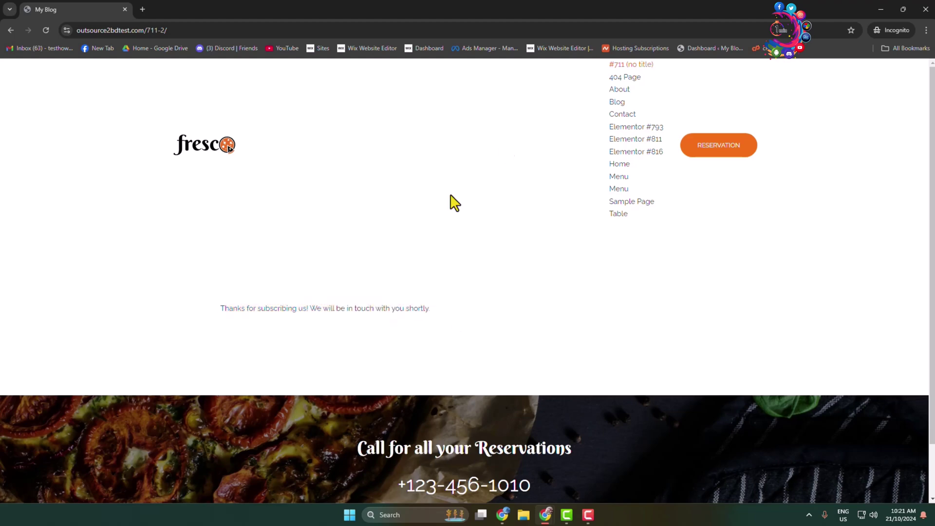
click(926, 9)
Reload Gmail and find the New Blank Form Entry email in the Spam folder
click(409, 9)
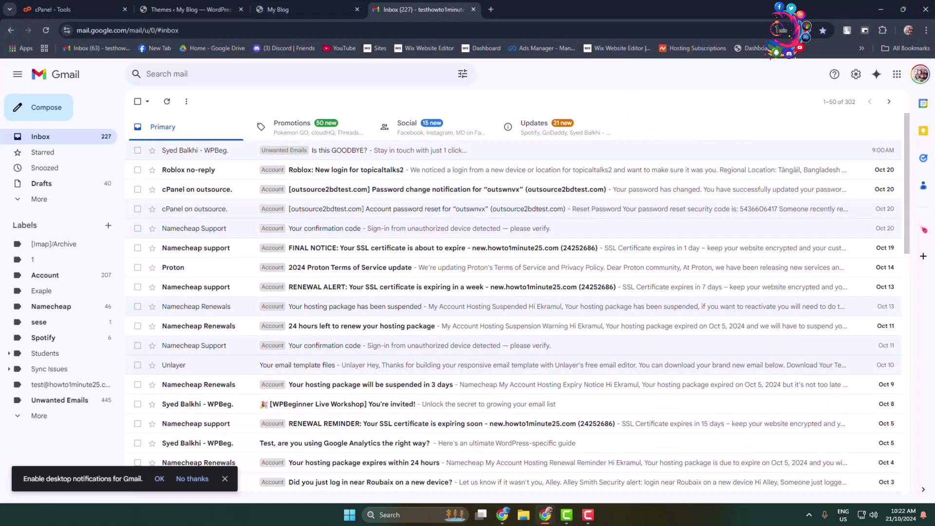
click(45, 30)
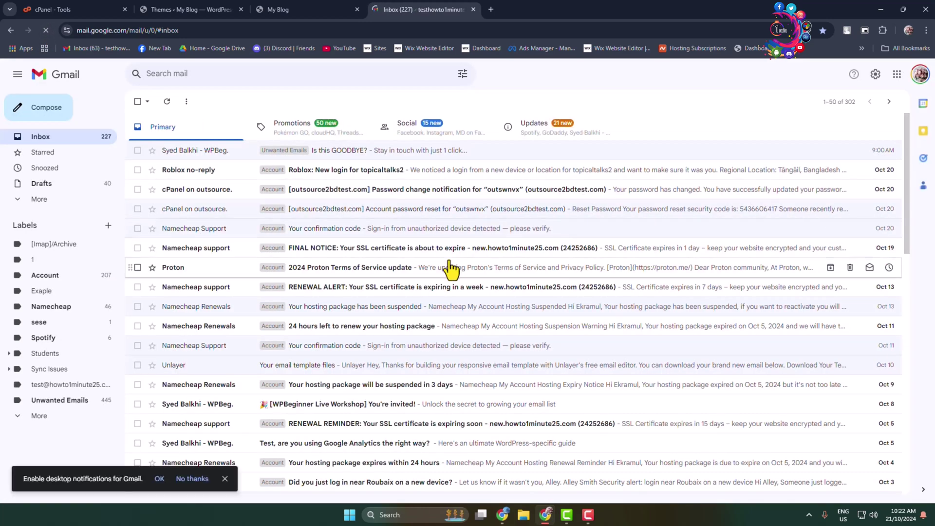
click(38, 199)
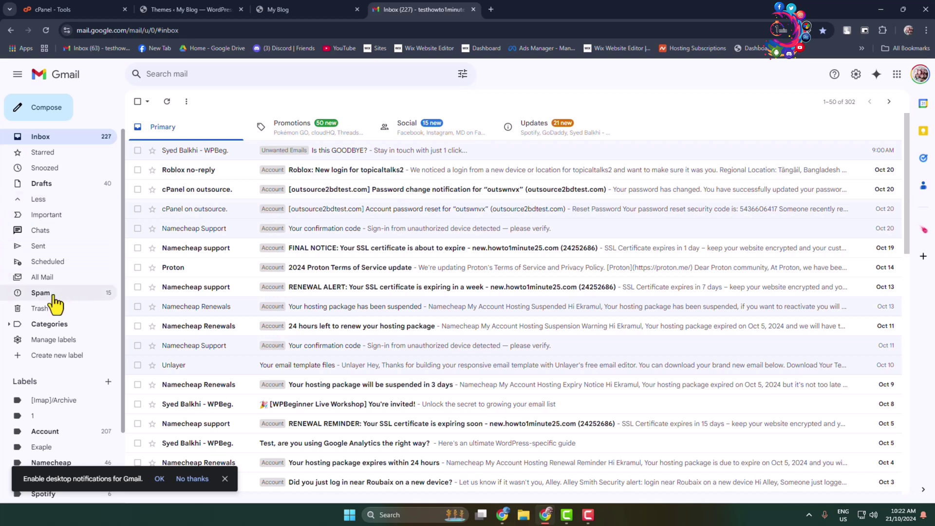
click(40, 293)
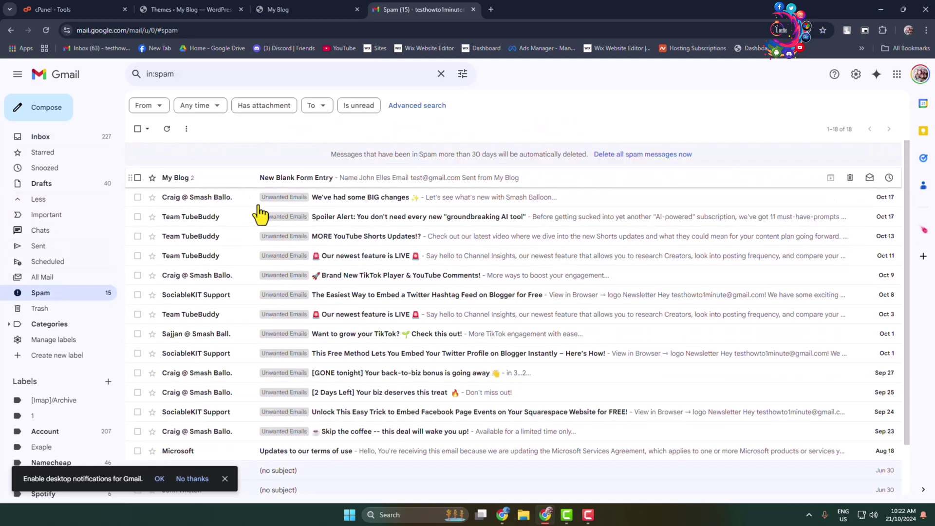
click(304, 178)
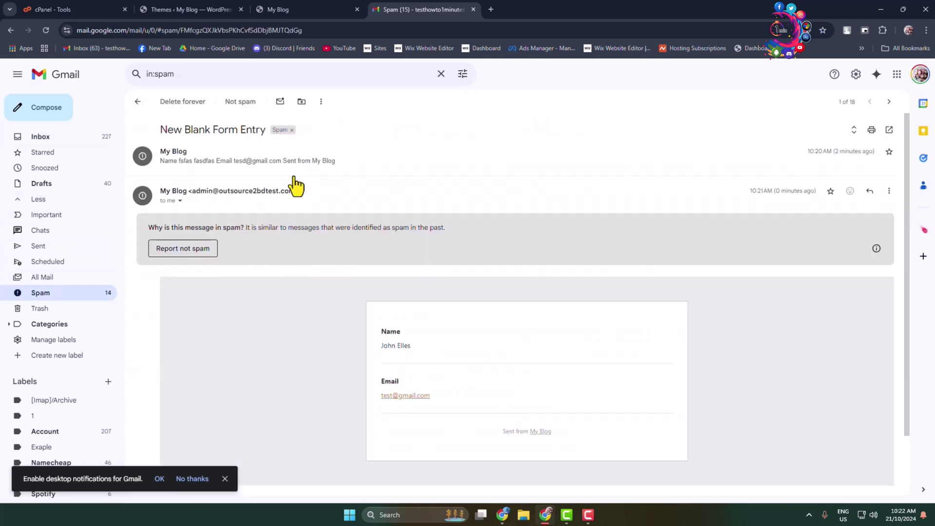
scroll(533, 314, down, 3)
scroll(526, 324, up, 2)
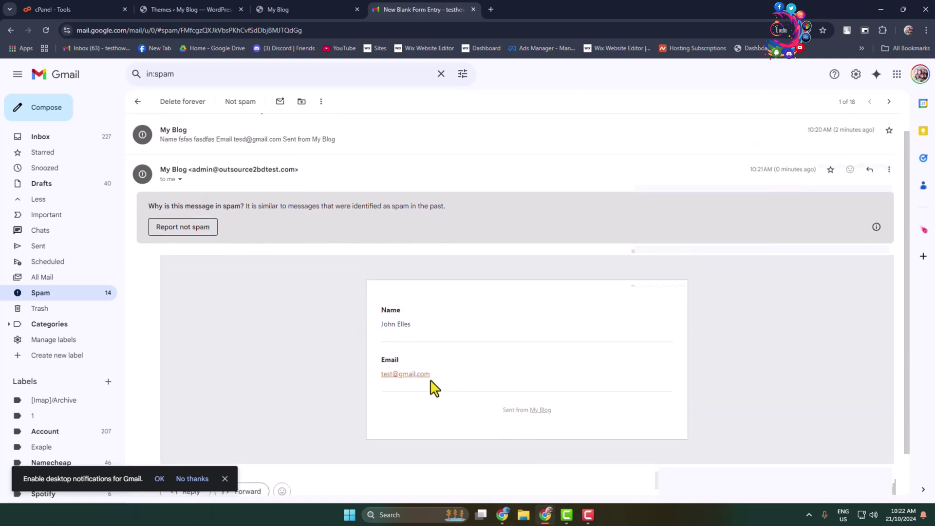
Review the submitted name and email in the notification, then return to the My Blog tab
drag(435, 387, 365, 324)
click(306, 324)
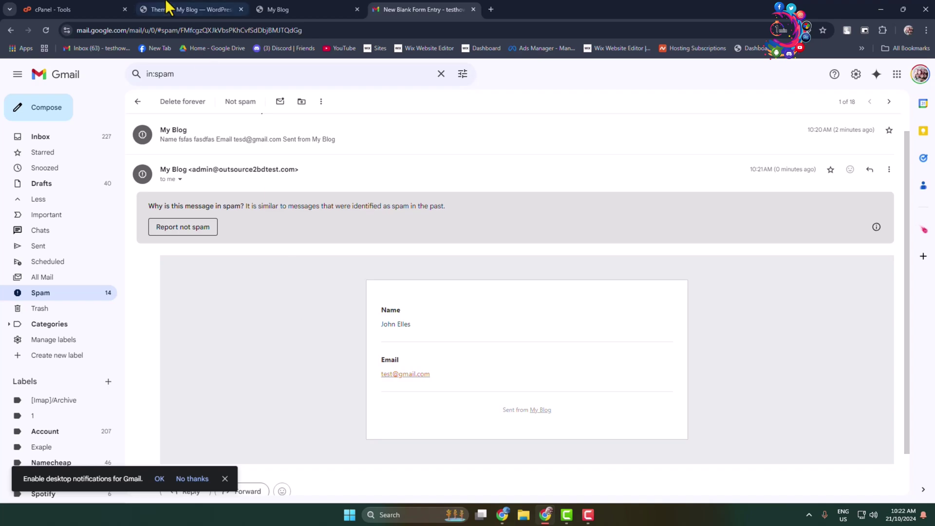
click(182, 8)
click(277, 9)
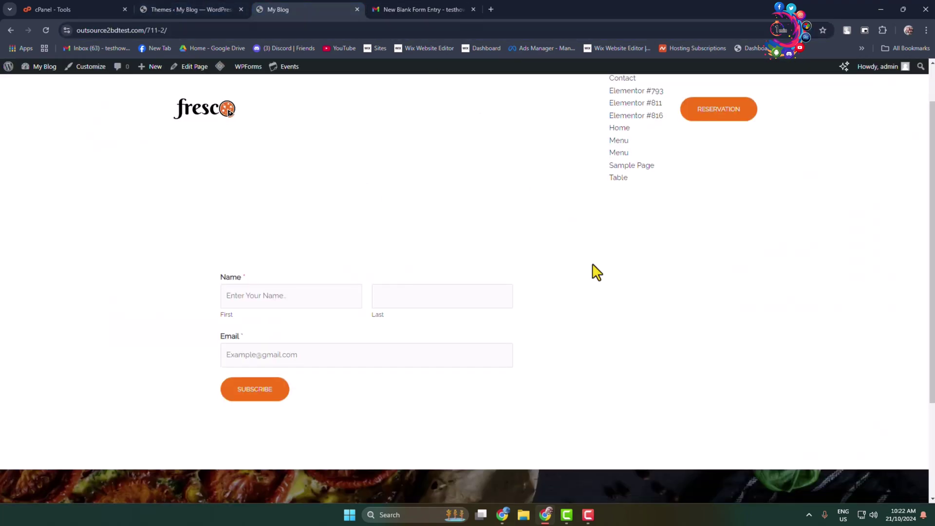